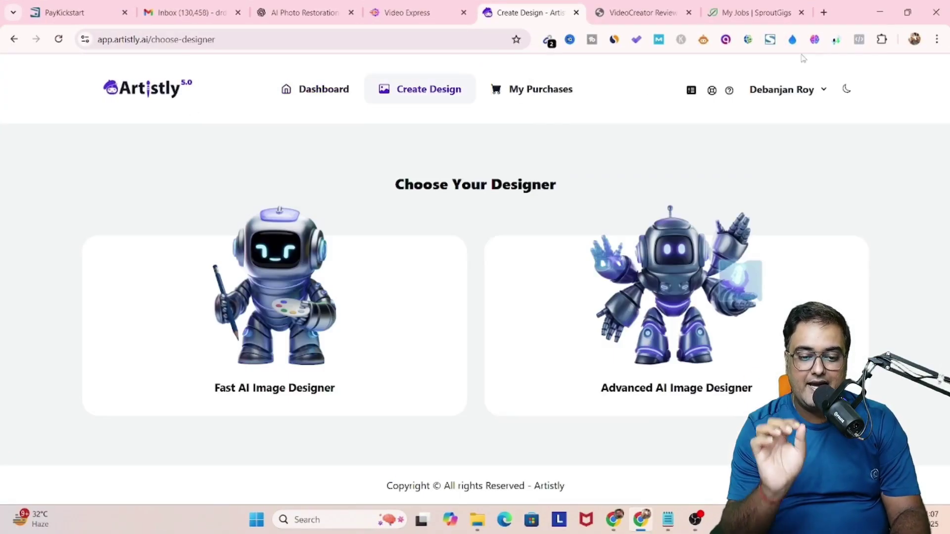
# - Highlight the Fast AI Image Designer card in red, then open the designer
pyautogui.click(792, 39)
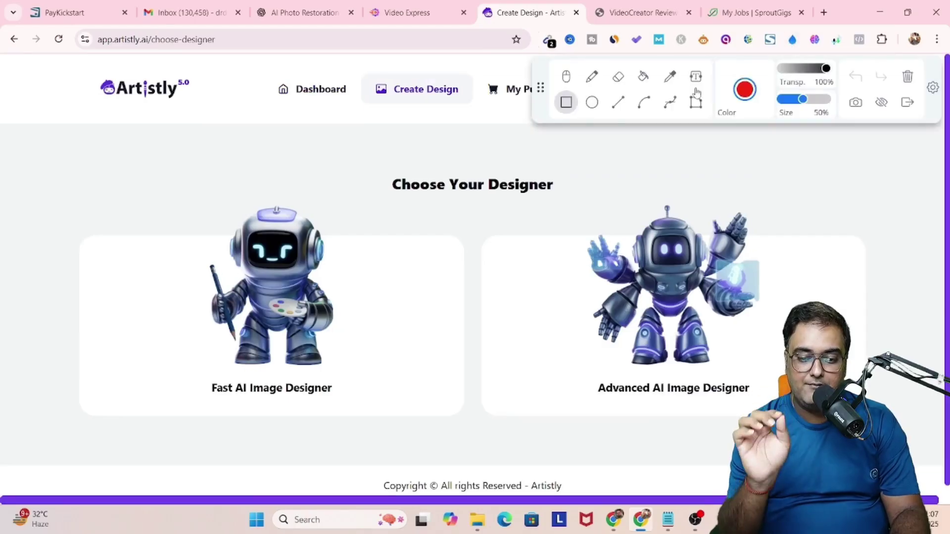
pyautogui.moveTo(158, 188)
pyautogui.mouseDown()
pyautogui.moveTo(409, 397)
pyautogui.moveTo(415, 417)
pyautogui.mouseUp()
pyautogui.click(908, 76)
pyautogui.click(907, 102)
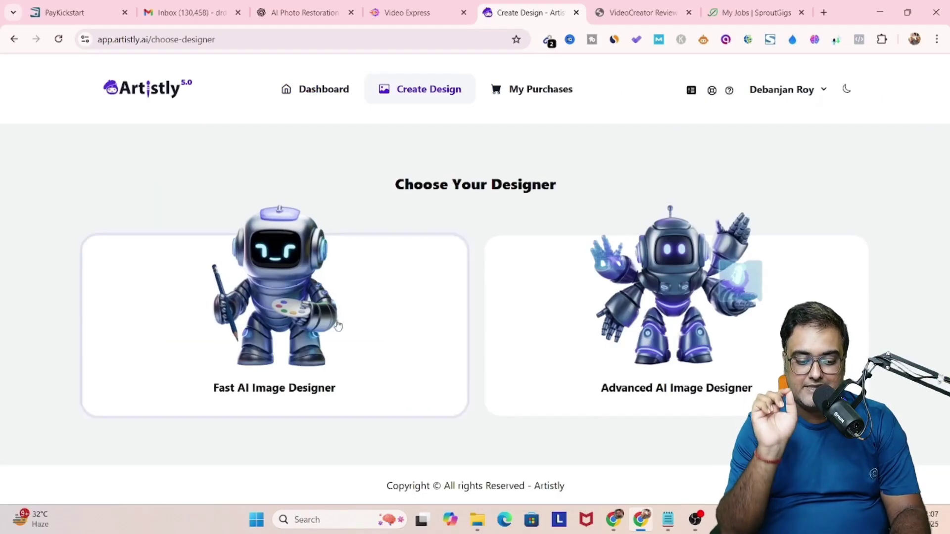
pyautogui.click(284, 388)
# - Choose Consistent Characters > Realistic Images and upload the person's portrait photo
pyautogui.click(792, 40)
pyautogui.moveTo(377, 128); pyautogui.dragTo(498, 182)
pyautogui.moveTo(365, 283); pyautogui.dragTo(454, 371)
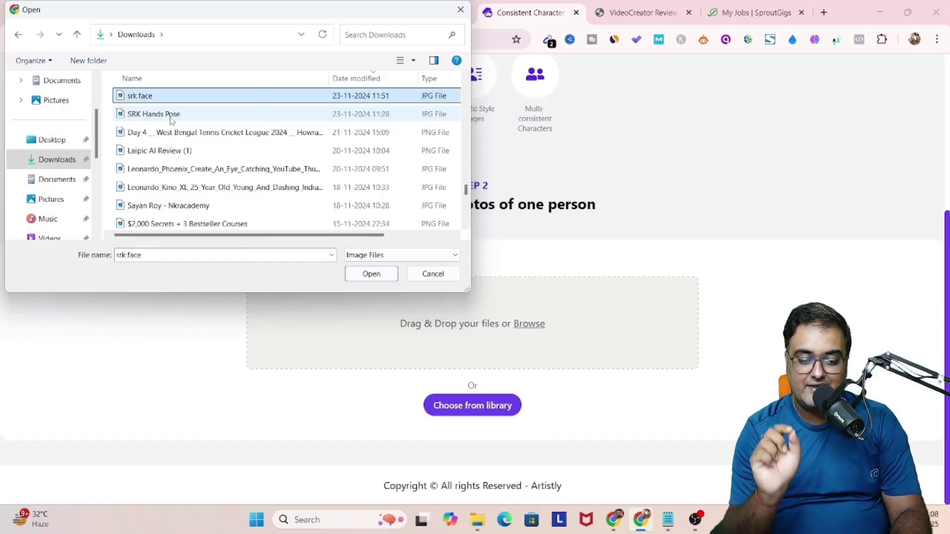
pyautogui.click(173, 205)
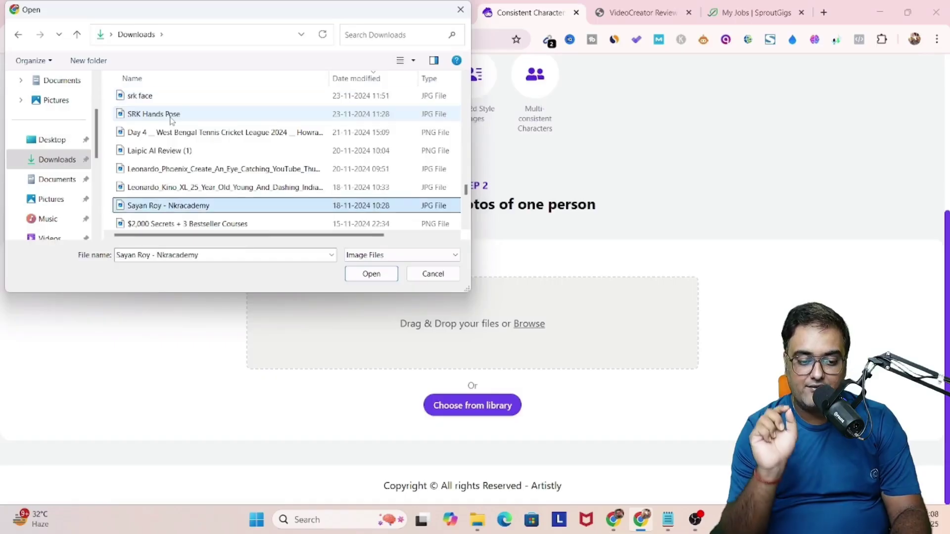
pyautogui.click(189, 223)
pyautogui.click(173, 205)
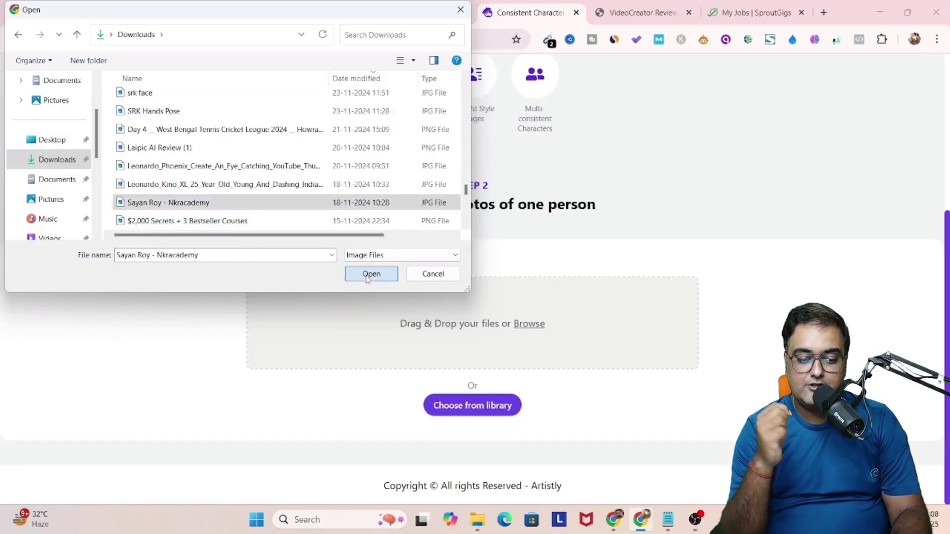
pyautogui.click(371, 274)
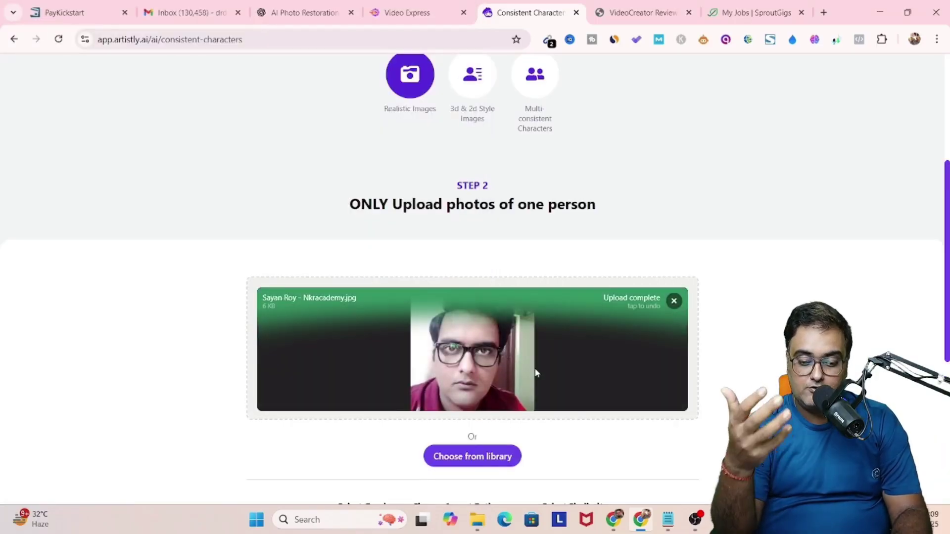
pyautogui.scroll(-5, 537, 374)
pyautogui.scroll(5, 595, 345)
pyautogui.scroll(-6, 595, 345)
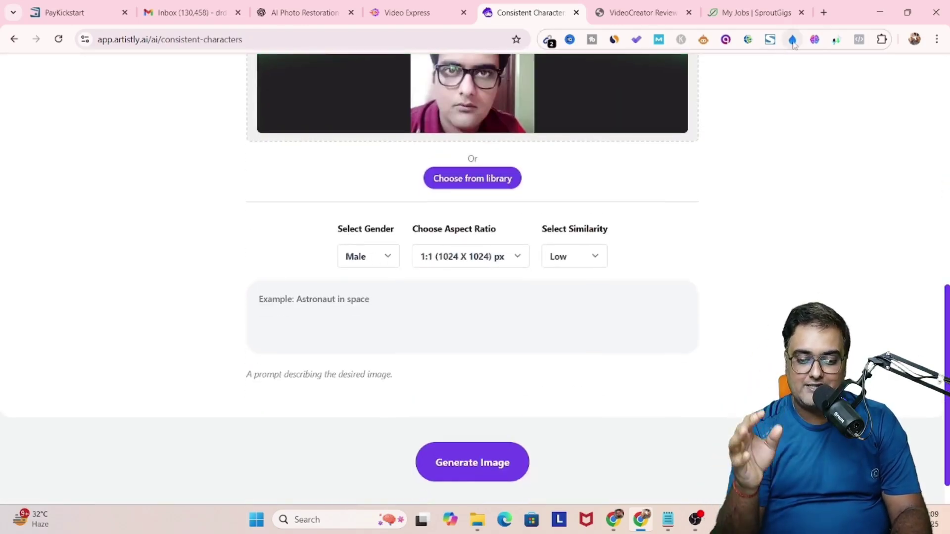
# - Set the generator to Male, aspect ratio 16:9 and High similarity
pyautogui.click(377, 260)
pyautogui.click(519, 257)
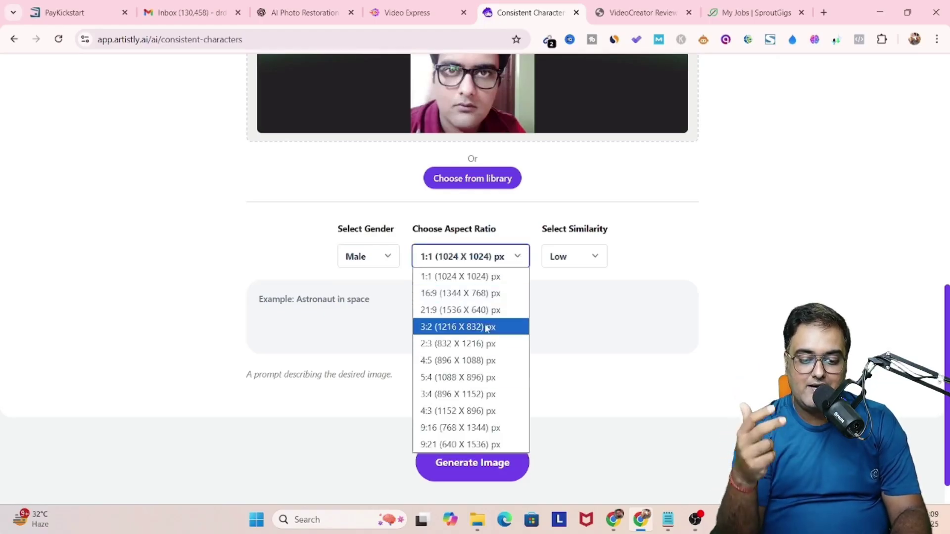
pyautogui.click(481, 294)
pyautogui.click(595, 257)
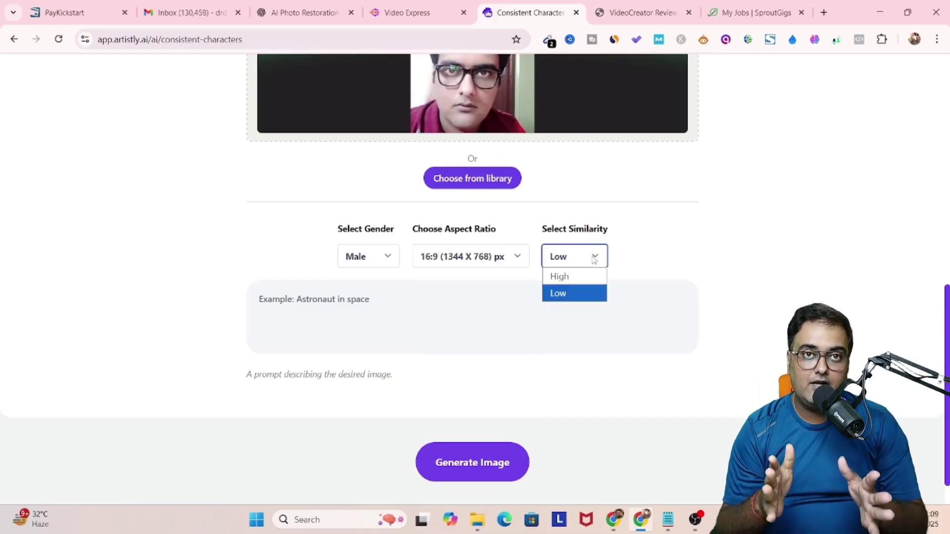
pyautogui.click(568, 276)
# - Write the prompt for a 28-year-old Indian businessman working on a laptop
pyautogui.click(375, 306)
pyautogui.write('A 28 Year Old Business')
pyautogui.write(' Man')
pyautogui.click(266, 301)
pyautogui.write('28 Year Old ')
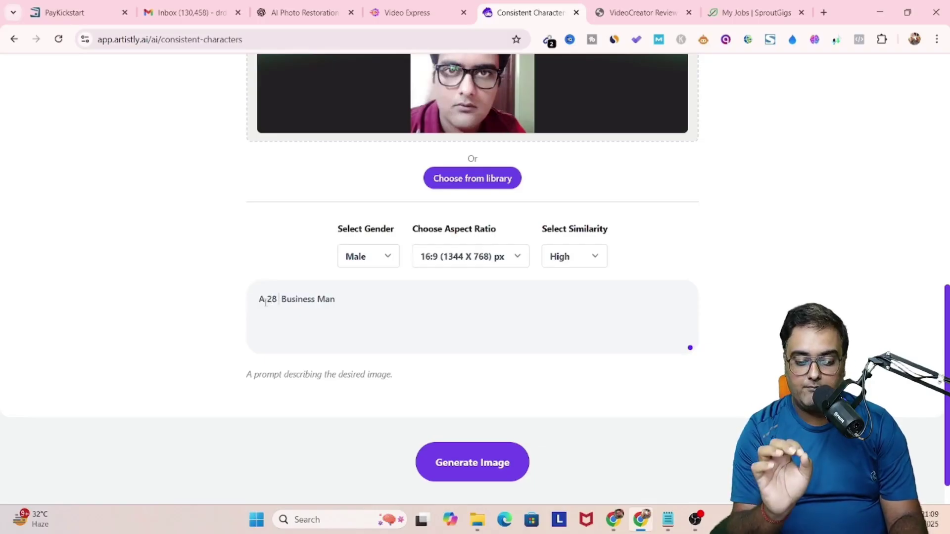
pyautogui.write('Indian')
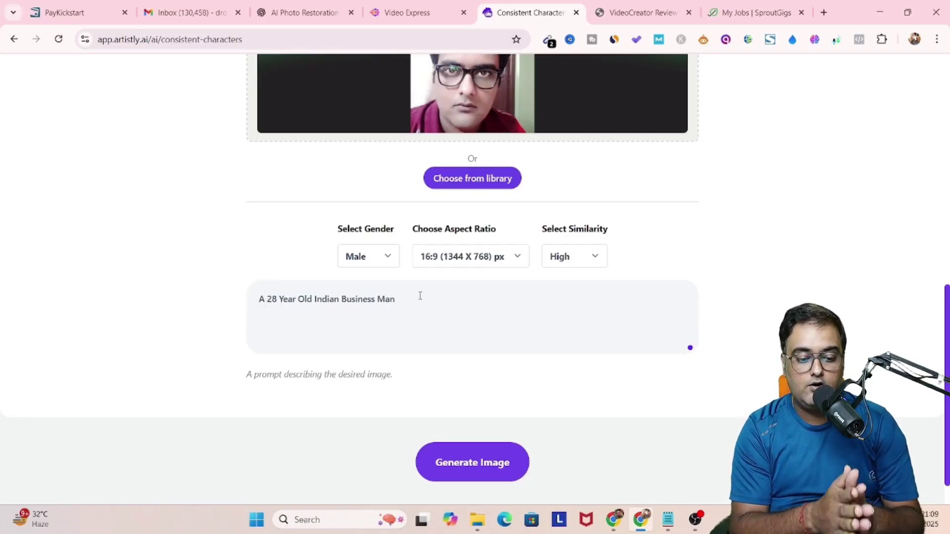
pyautogui.write(', Working In Laptop, In His Corporate Office Cabin')
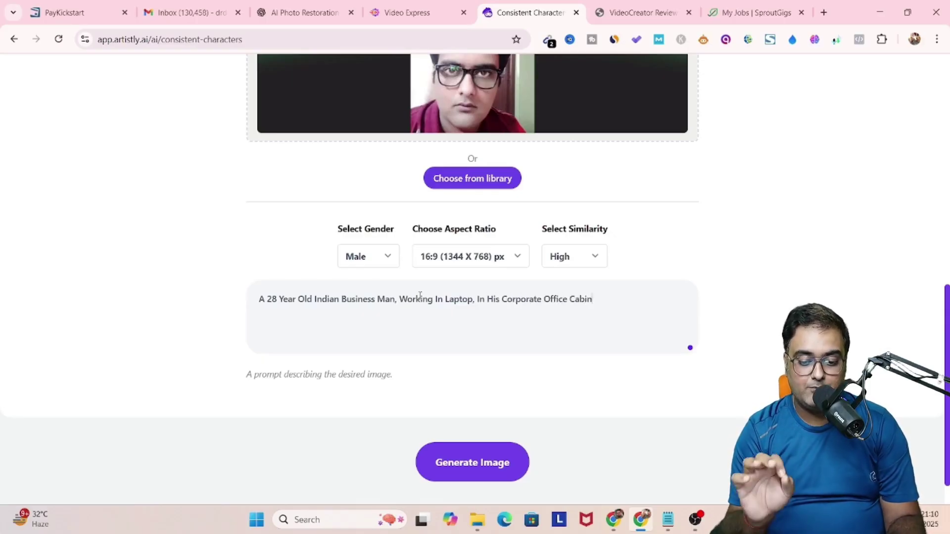
pyautogui.write('Wearing Blue Suit, Red Tie And Blue Pant.')
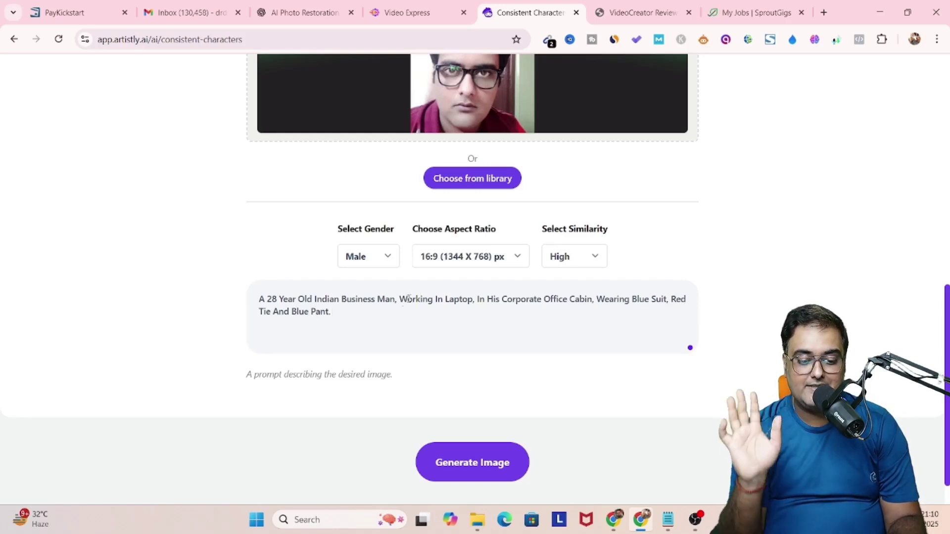
pyautogui.moveTo(400, 312); pyautogui.dragTo(252, 301)
pyautogui.hotkey('ctrl', 'c')
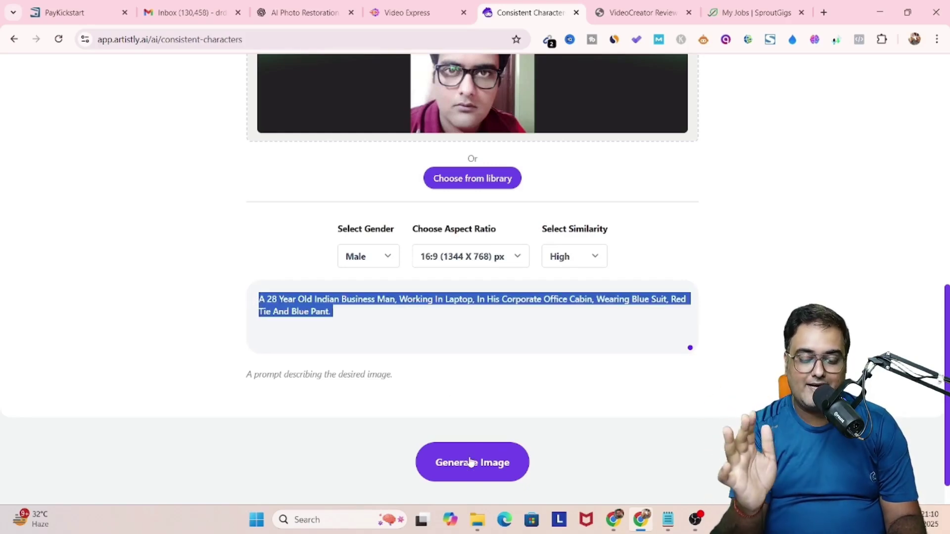
# - Generate the businessman image and open the saved Blue Suit - Corporate Office PNG
pyautogui.click(471, 464)
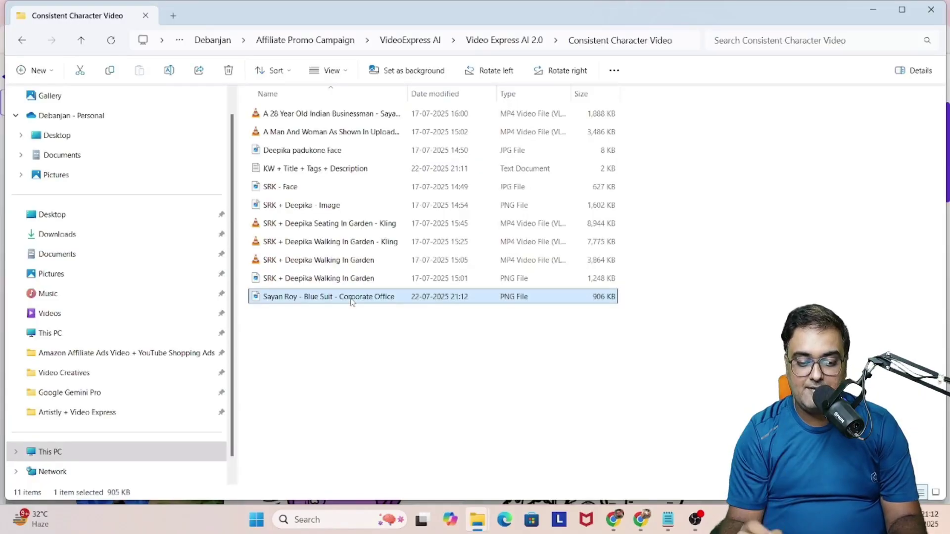
pyautogui.doubleClick(350, 298)
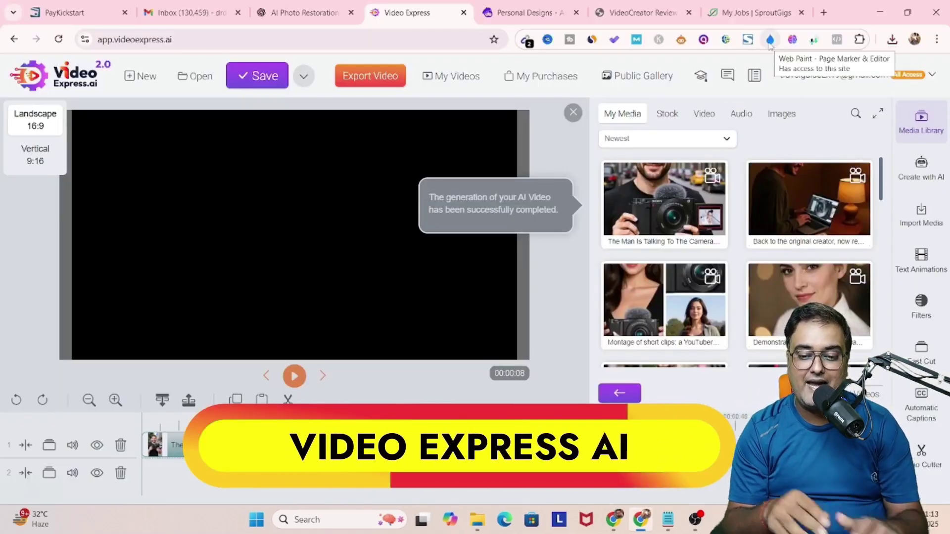
# - Open the Consistent Character generator from Create with AI, highlighting it in red along the way
pyautogui.click(770, 39)
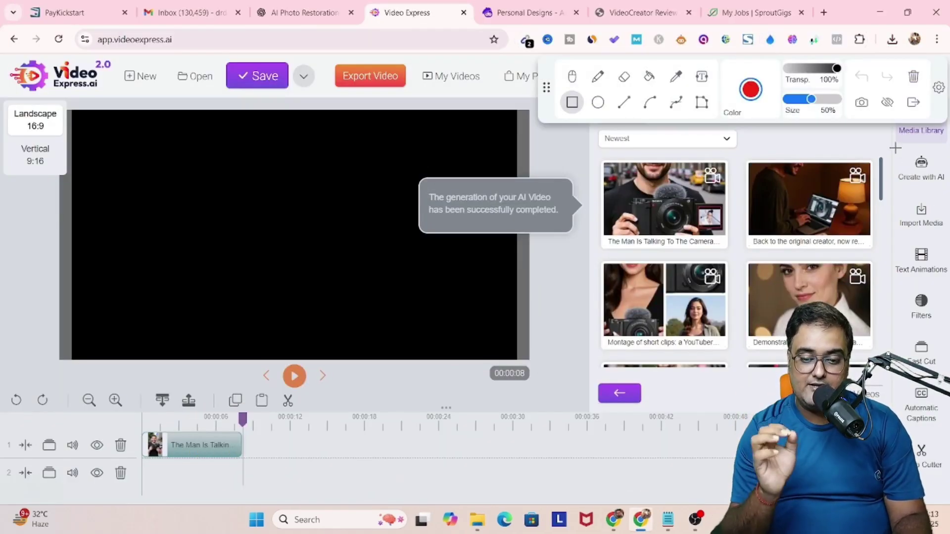
pyautogui.moveTo(894, 146); pyautogui.dragTo(946, 194)
pyautogui.click(913, 77)
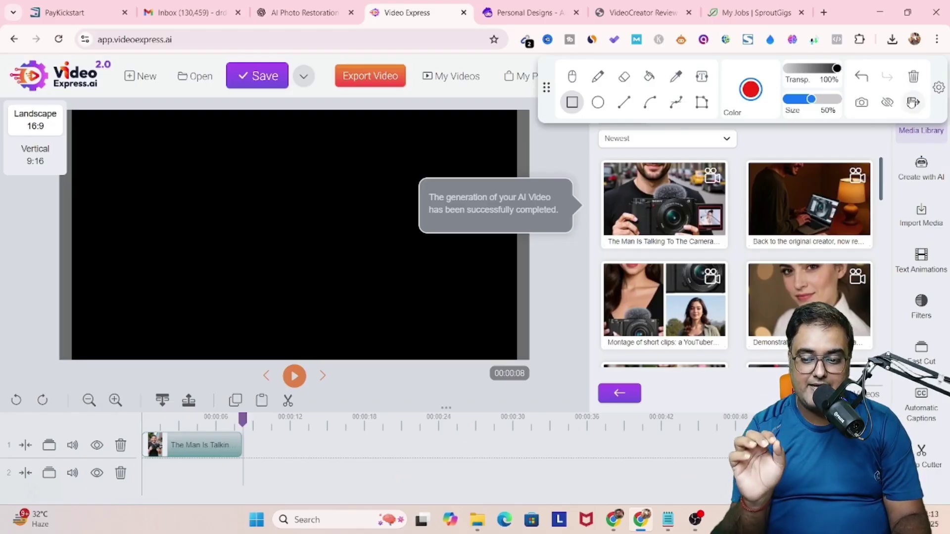
pyautogui.click(913, 102)
pyautogui.click(921, 169)
pyautogui.scroll(-3, 887, 208)
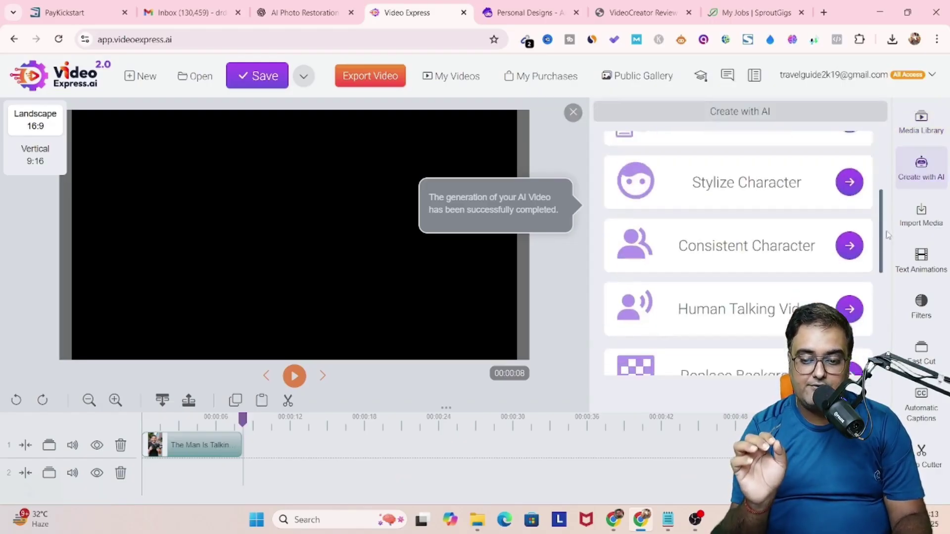
pyautogui.scroll(-1, 889, 245)
pyautogui.click(770, 40)
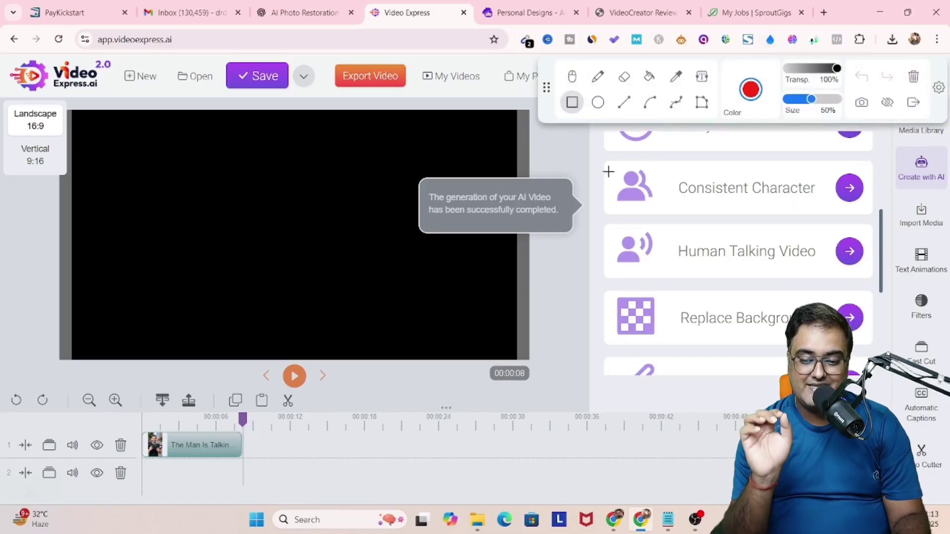
pyautogui.moveTo(603, 166); pyautogui.dragTo(879, 228)
pyautogui.click(913, 76)
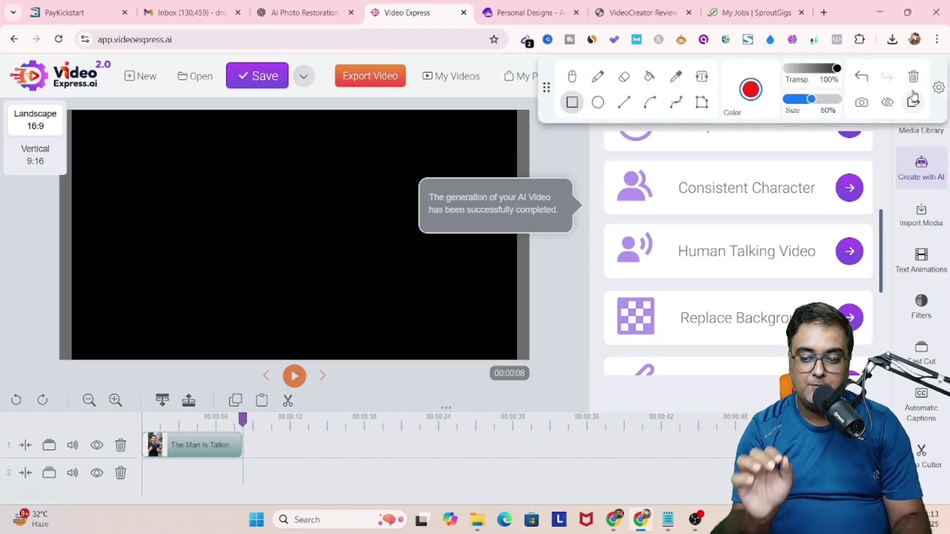
pyautogui.click(912, 101)
pyautogui.click(849, 188)
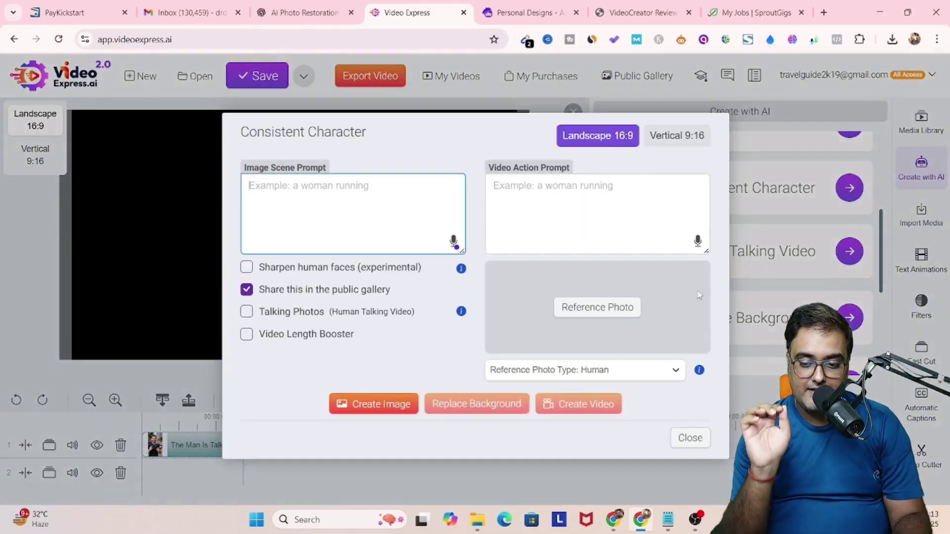
# - Upload the office portrait PNG from the Consistent Character Video folder to Custom Image
pyautogui.click(589, 308)
pyautogui.click(469, 217)
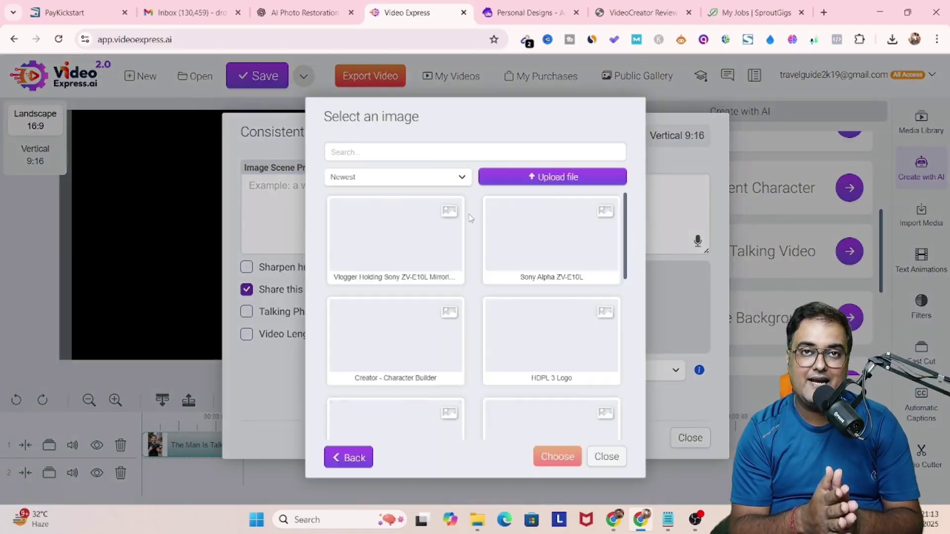
pyautogui.click(542, 179)
pyautogui.click(495, 278)
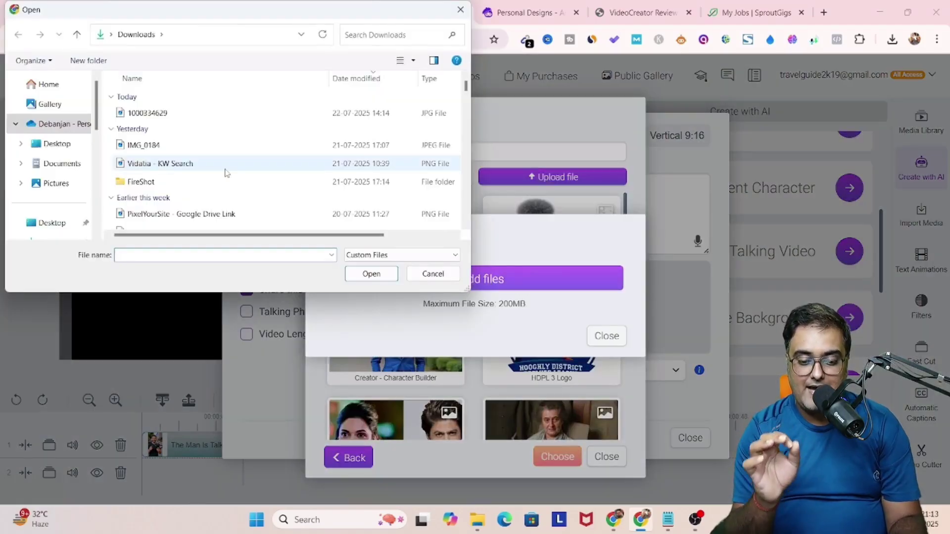
pyautogui.scroll(-3, 234, 173)
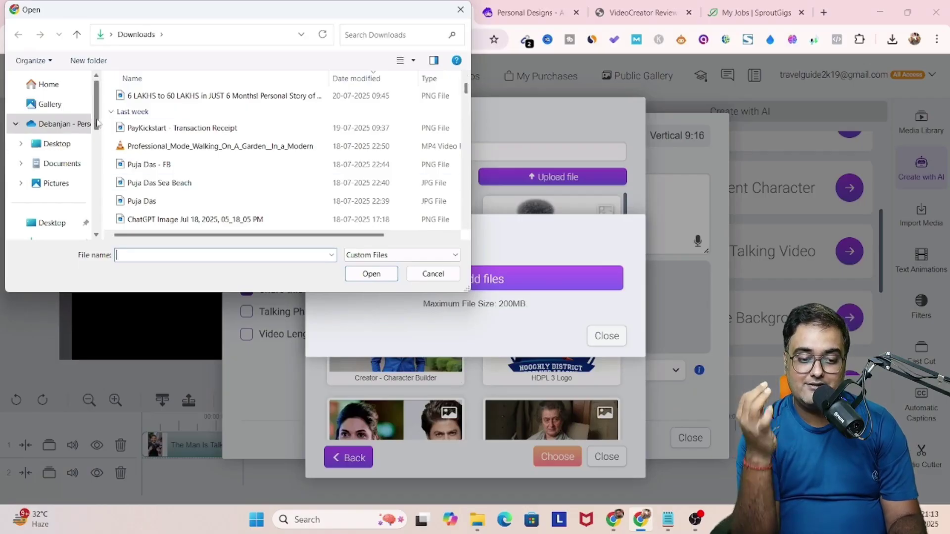
pyautogui.scroll(-5, 96, 119)
pyautogui.click(64, 179)
pyautogui.click(77, 34)
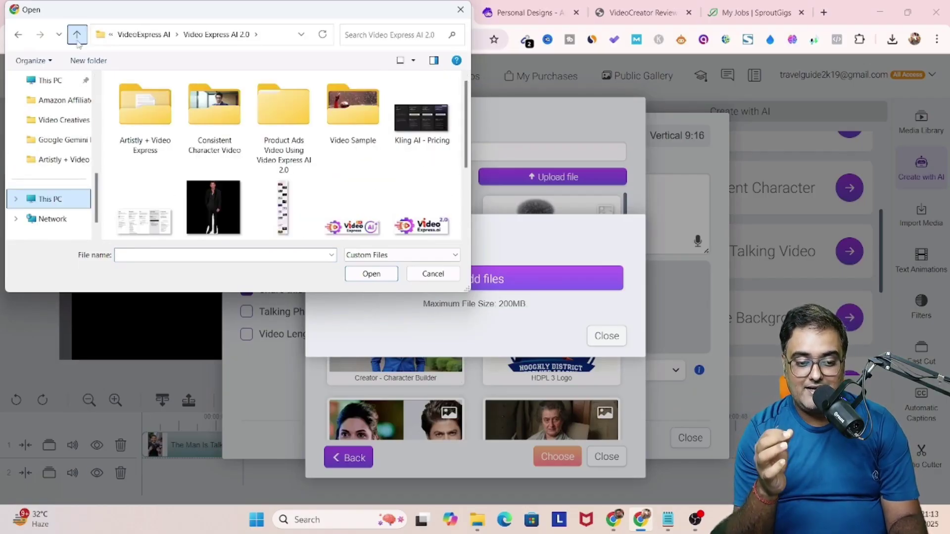
pyautogui.doubleClick(215, 109)
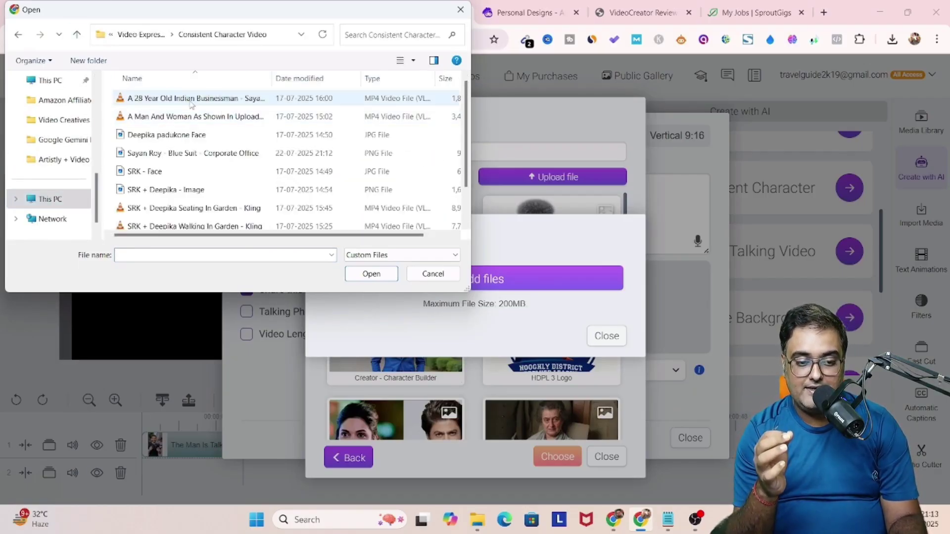
pyautogui.doubleClick(230, 153)
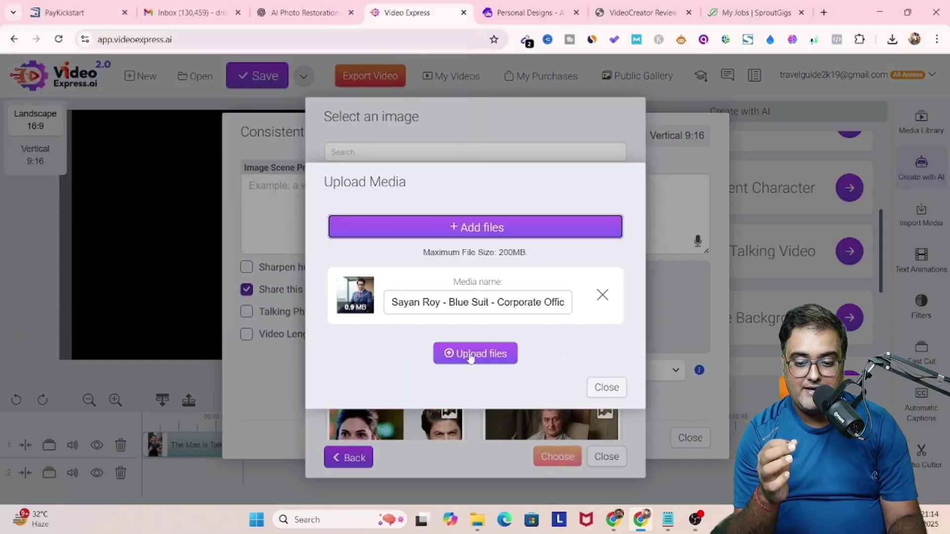
pyautogui.click(471, 357)
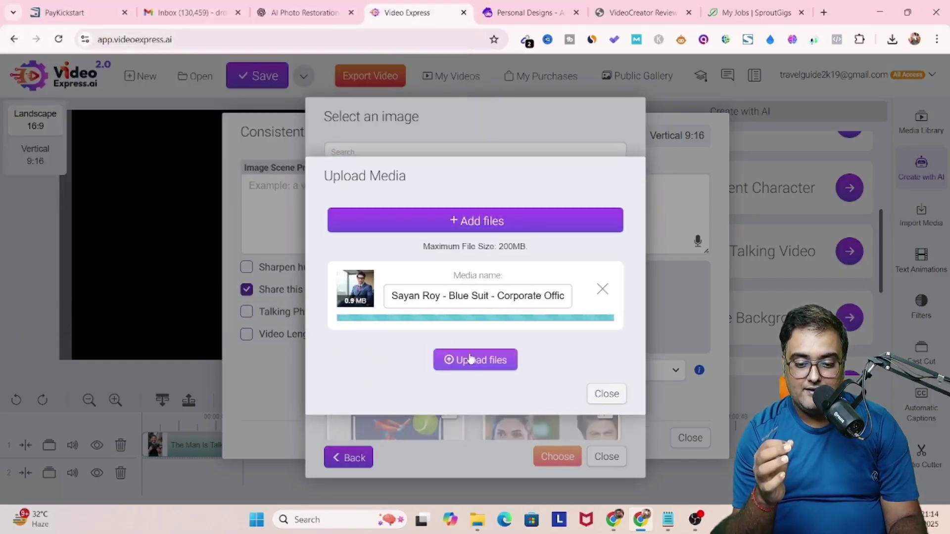
# - Select the uploaded blue-suit portrait as the reference photo
pyautogui.click(604, 335)
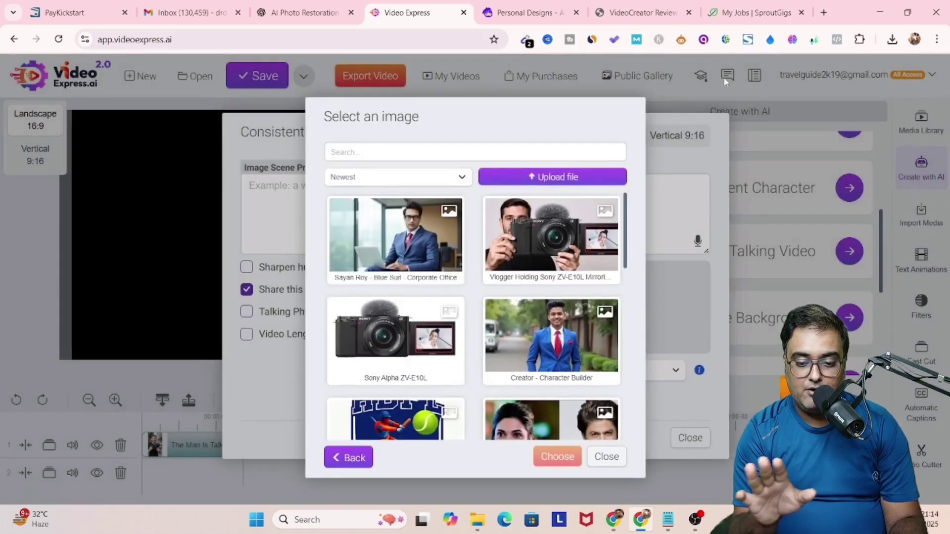
pyautogui.click(413, 226)
pyautogui.click(557, 456)
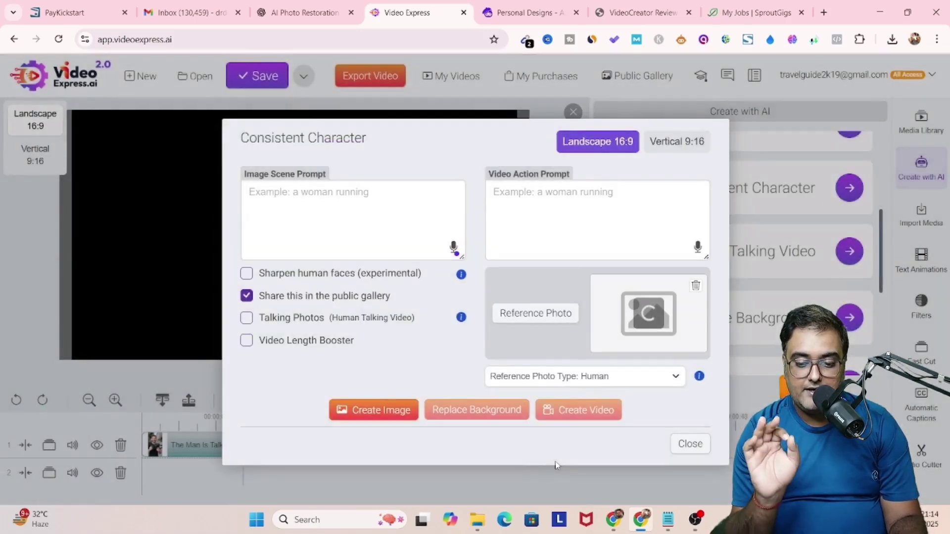
# - Paste the businessman scene prompt, keep Landscape 16:9, and create the image
pyautogui.click(366, 191)
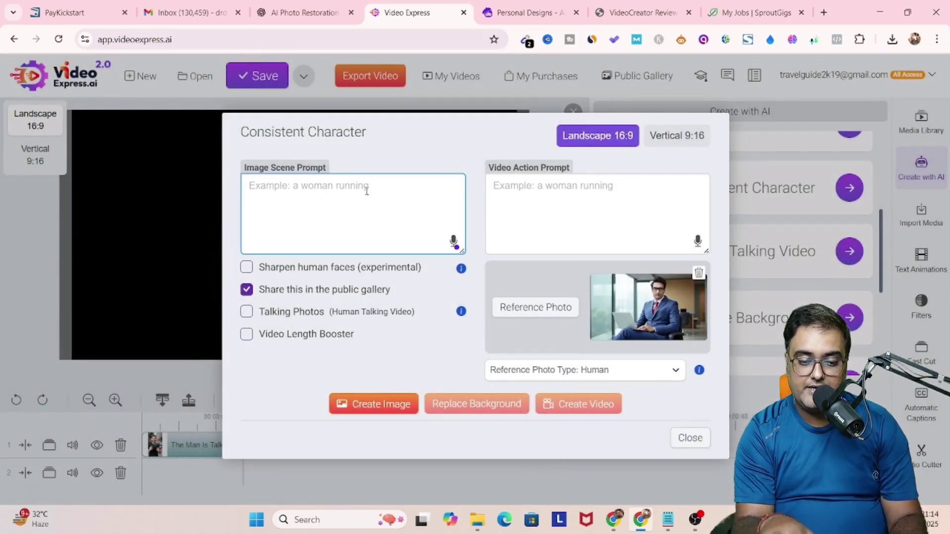
pyautogui.hotkey('ctrl', 'v')
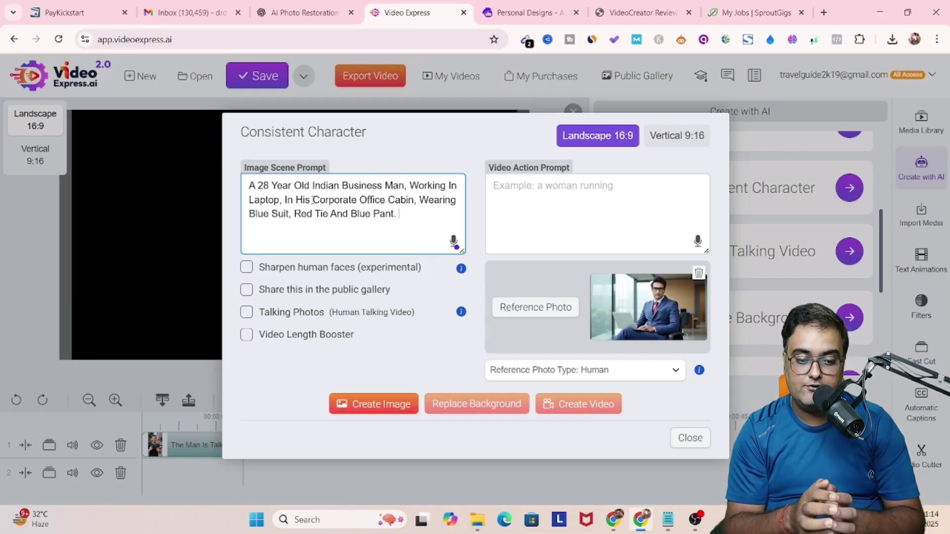
pyautogui.click(675, 142)
pyautogui.click(607, 137)
pyautogui.click(374, 405)
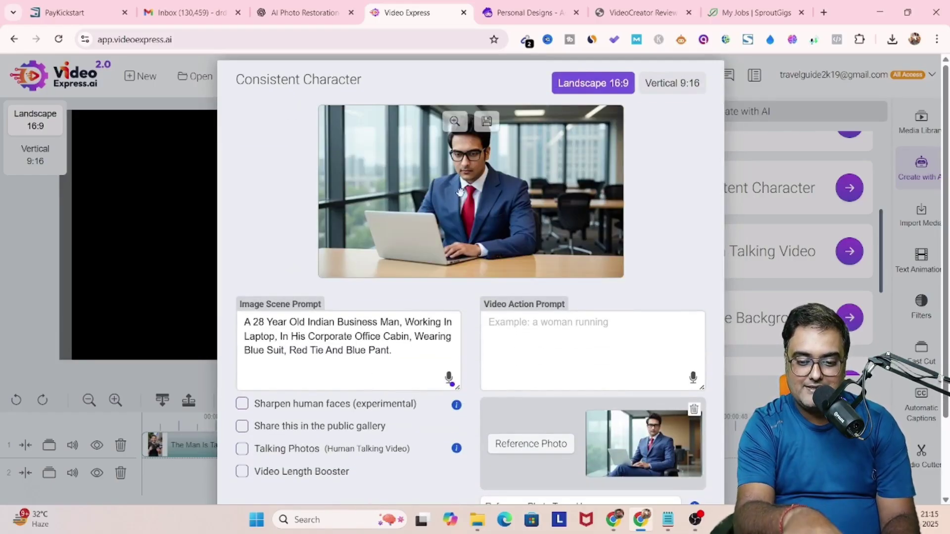
# - Paste the same description as the video action prompt and enable Video Length Booster
pyautogui.click(533, 330)
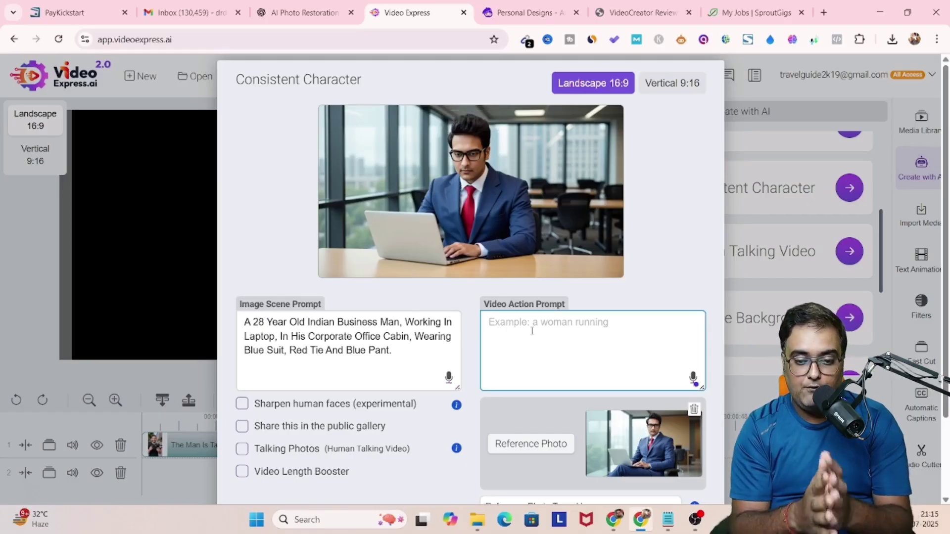
pyautogui.write('A 28 Year Old Indian Business Man, Working In Laptop, In His Corporate Office Cabin, Wearing Blue Suit, Red Tie And Blue Pant.')
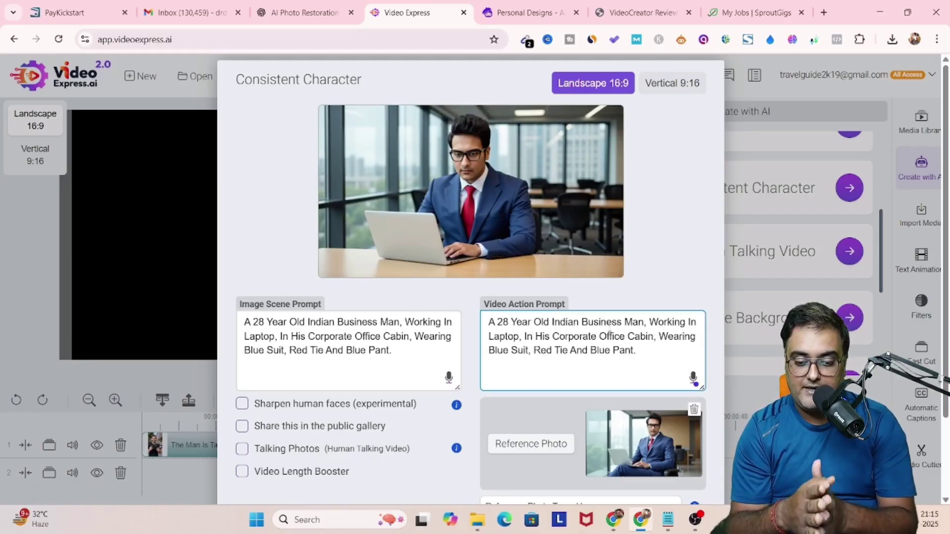
pyautogui.click(242, 471)
pyautogui.scroll(-3, 744, 398)
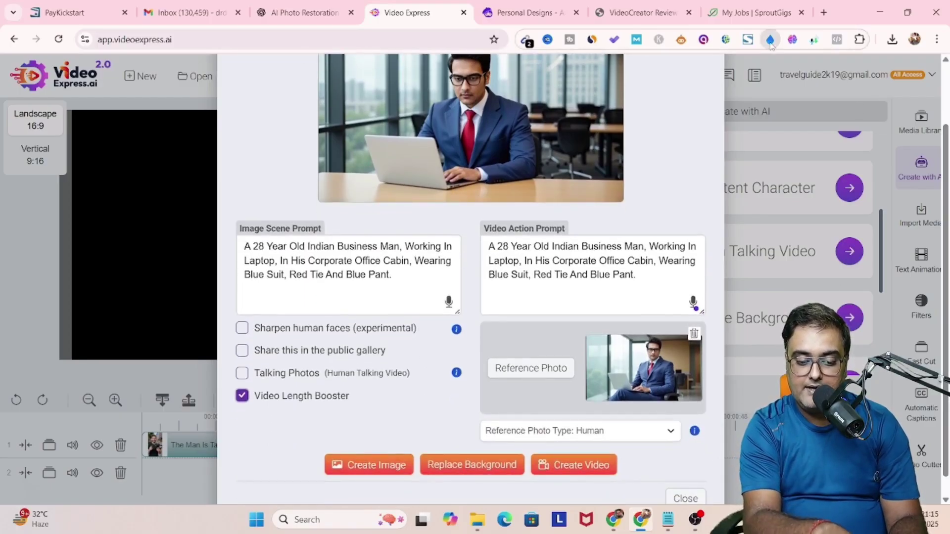
pyautogui.click(770, 39)
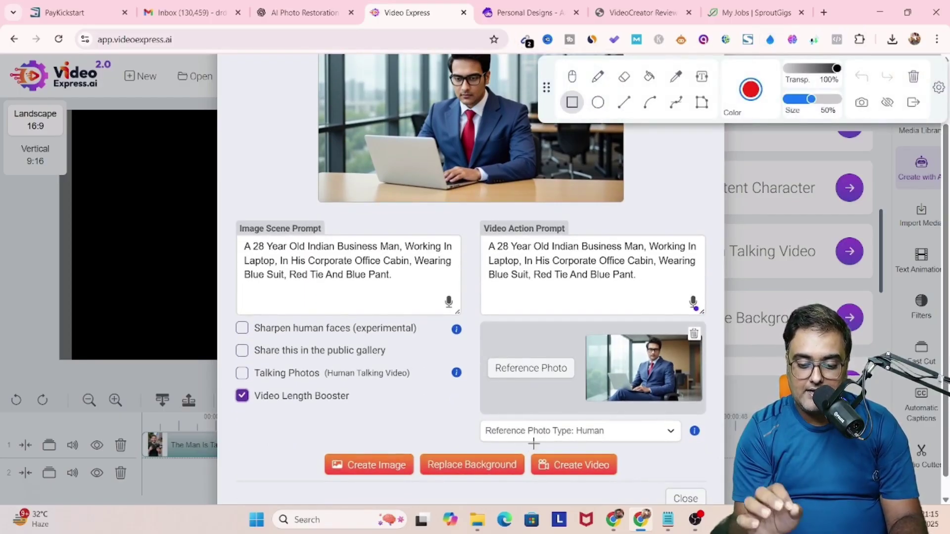
pyautogui.moveTo(526, 445)
pyautogui.mouseDown()
pyautogui.moveTo(636, 484)
pyautogui.moveTo(629, 481)
pyautogui.mouseUp()
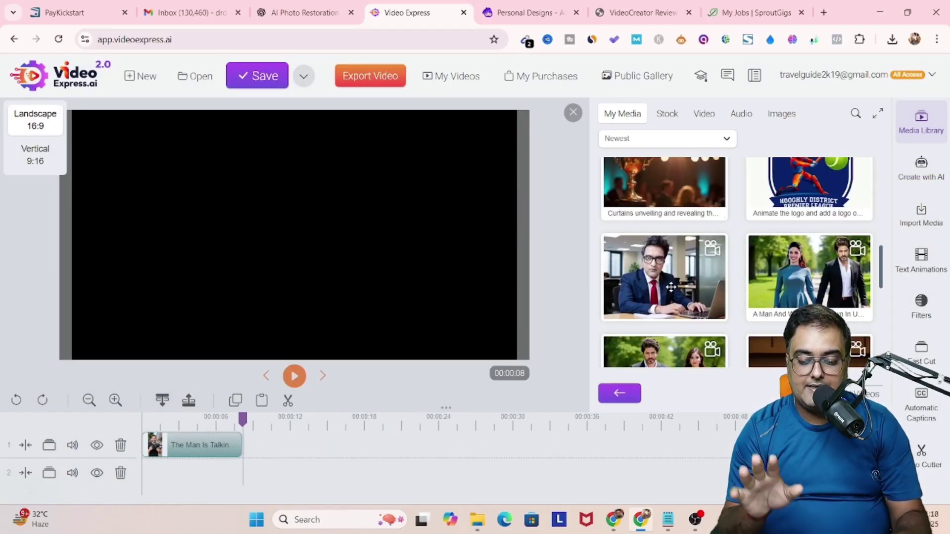
# - Place the businessman video after the first timeline clip and preview it
pyautogui.moveTo(671, 287); pyautogui.dragTo(297, 445)
pyautogui.click(294, 376)
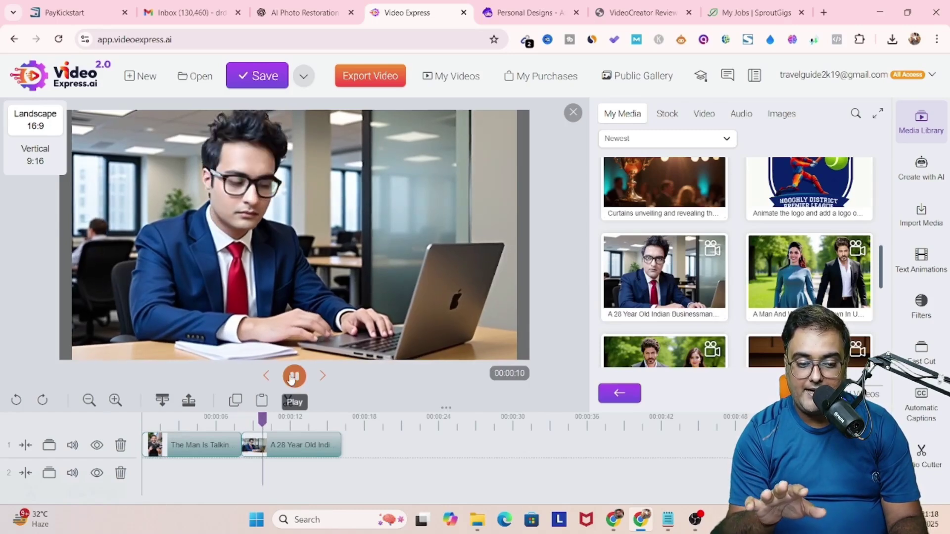
pyautogui.click(294, 376)
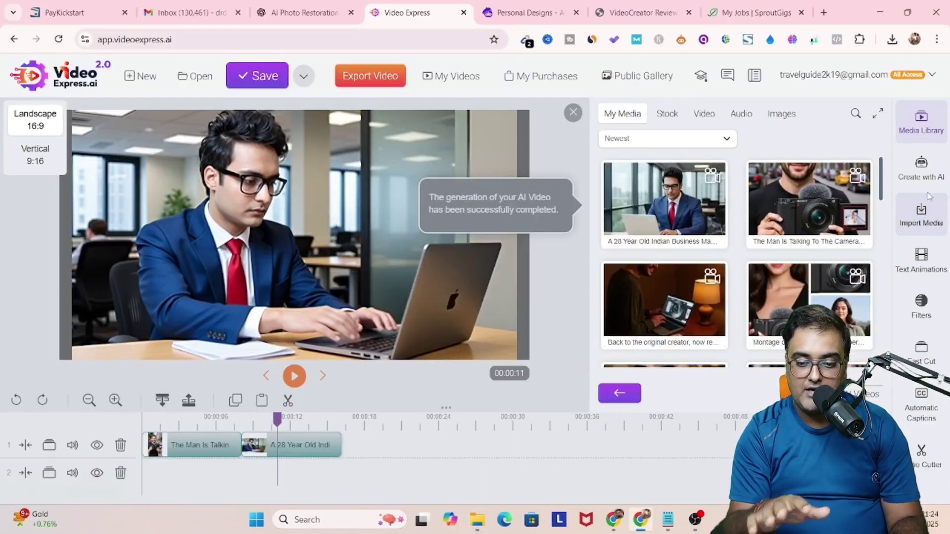
# - Add a second businessman clip at the timeline end, preview it, and download the video
pyautogui.moveTo(688, 192); pyautogui.dragTo(366, 438)
pyautogui.click(295, 377)
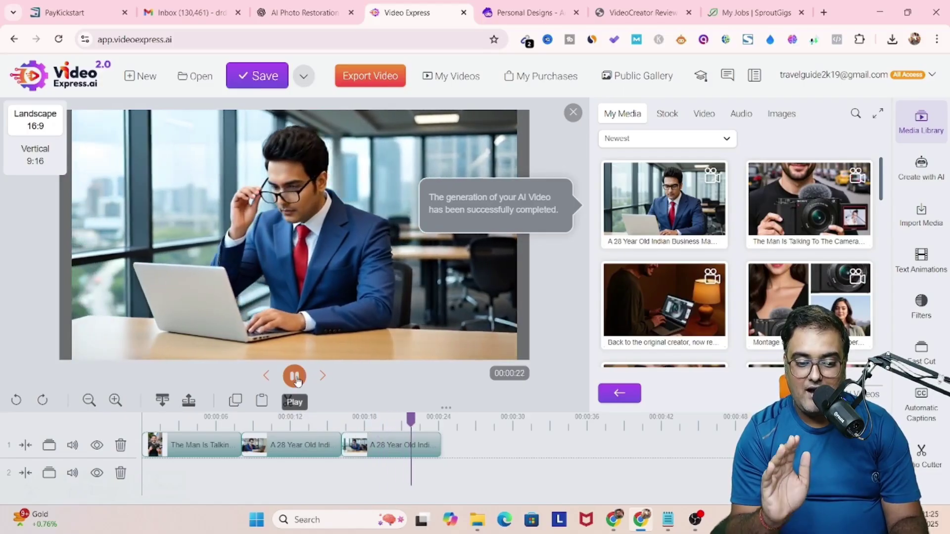
pyautogui.click(295, 377)
pyautogui.rightClick(681, 200)
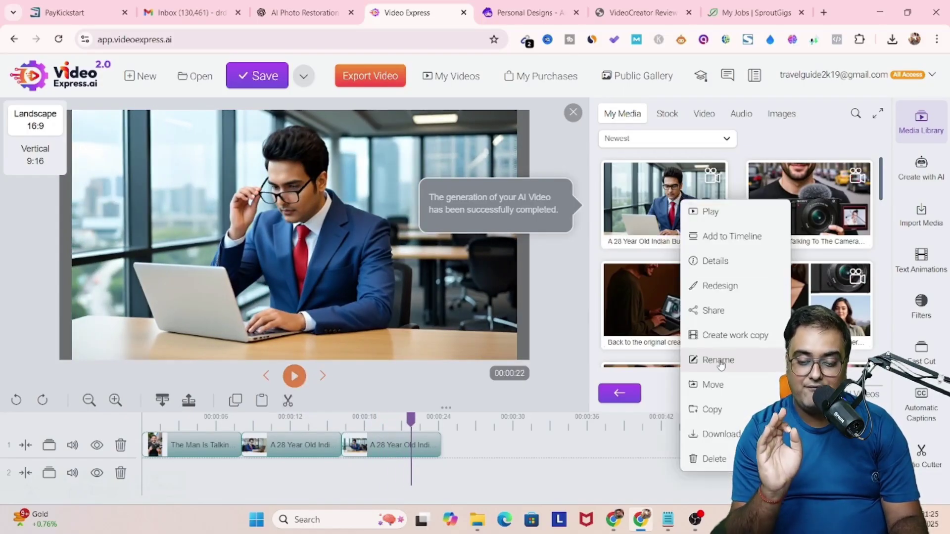
pyautogui.click(717, 431)
# - Dismiss the leave-site prompt and reopen the Consistent Character generator from the tool list
pyautogui.click(539, 146)
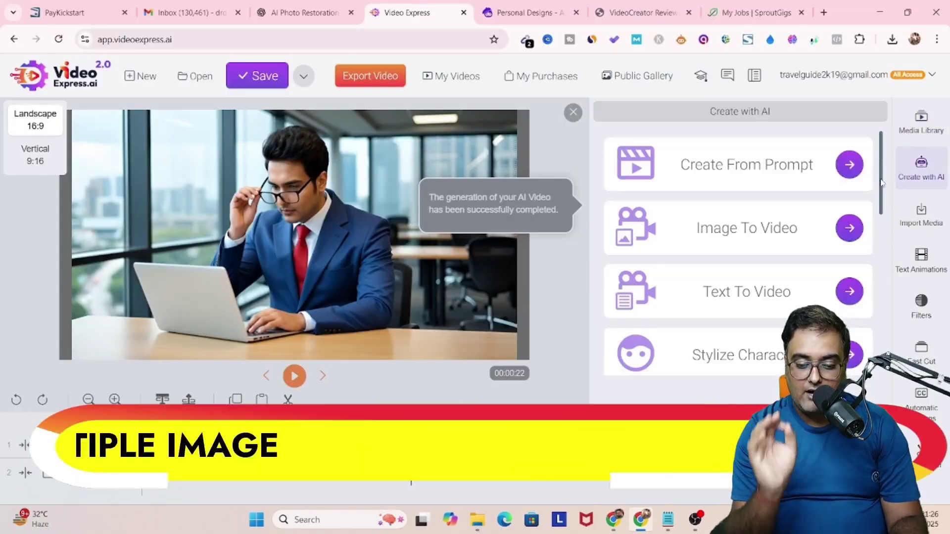
pyautogui.scroll(-4, 847, 262)
pyautogui.click(849, 258)
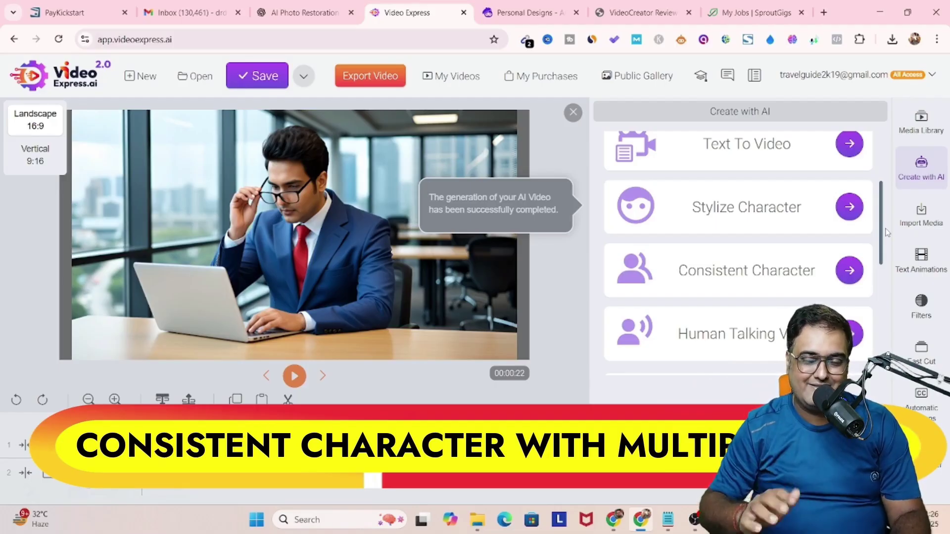
pyautogui.scroll(-1, 885, 232)
# - Choose the man-and-woman portrait from Custom Image as reference and start the scene prompt with 'A Man'
pyautogui.click(849, 257)
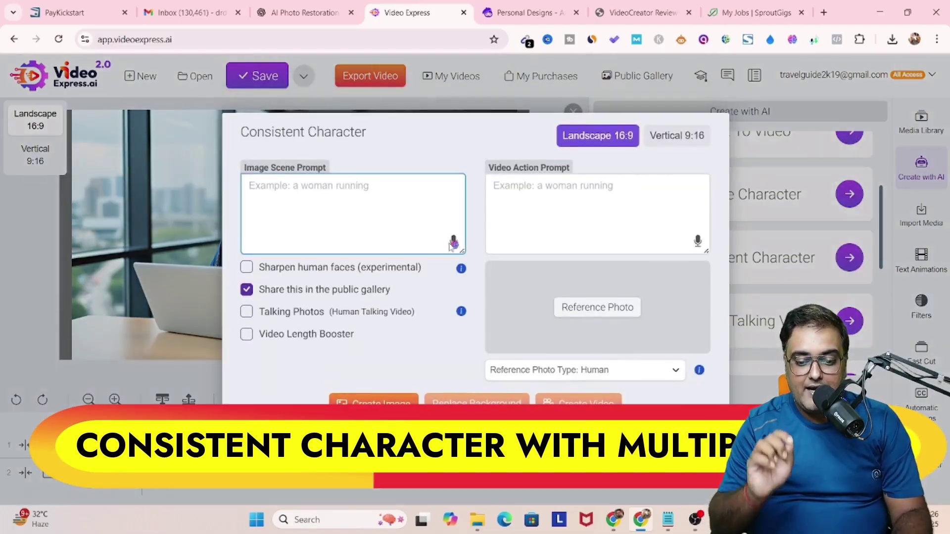
pyautogui.click(601, 313)
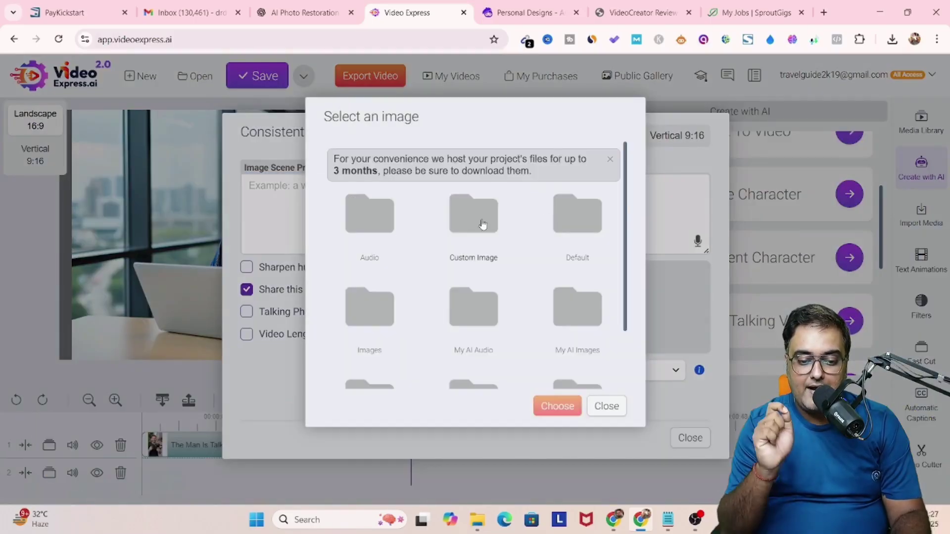
pyautogui.click(477, 220)
pyautogui.scroll(-3, 563, 303)
pyautogui.click(562, 303)
pyautogui.click(557, 455)
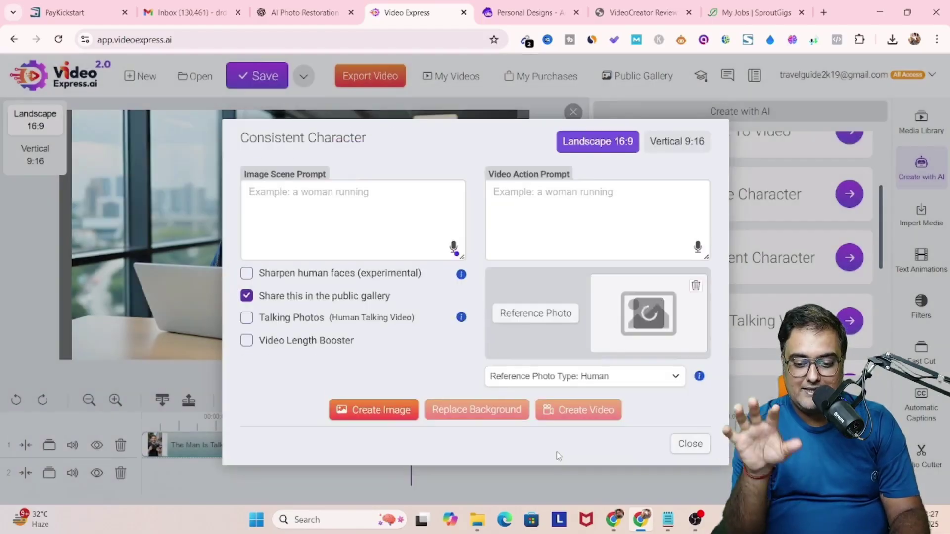
pyautogui.click(337, 209)
pyautogui.write('A Man')
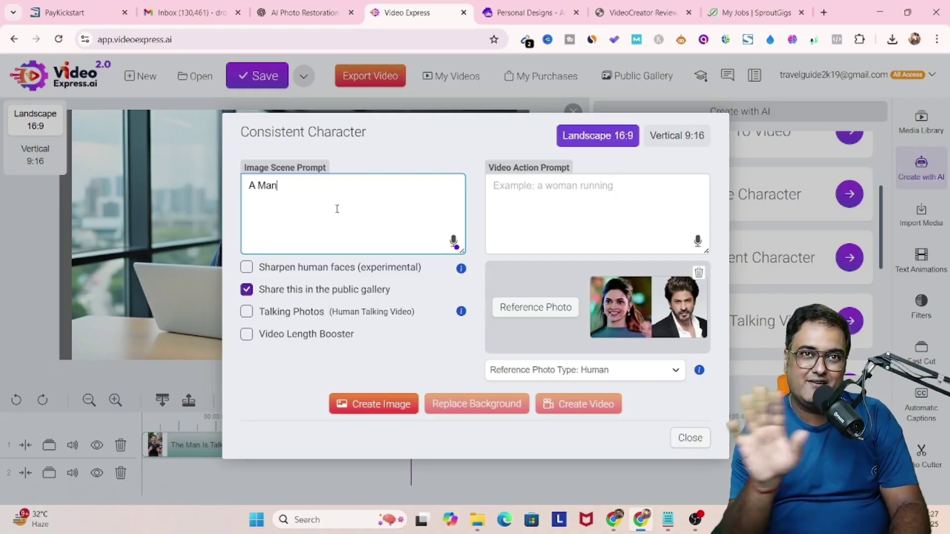
# - Finish the garden-walk scene prompt (man in blue suit and red tie, woman) and disable public gallery sharing
pyautogui.write('nd a Woman Is Walking On garden. Man Wear')
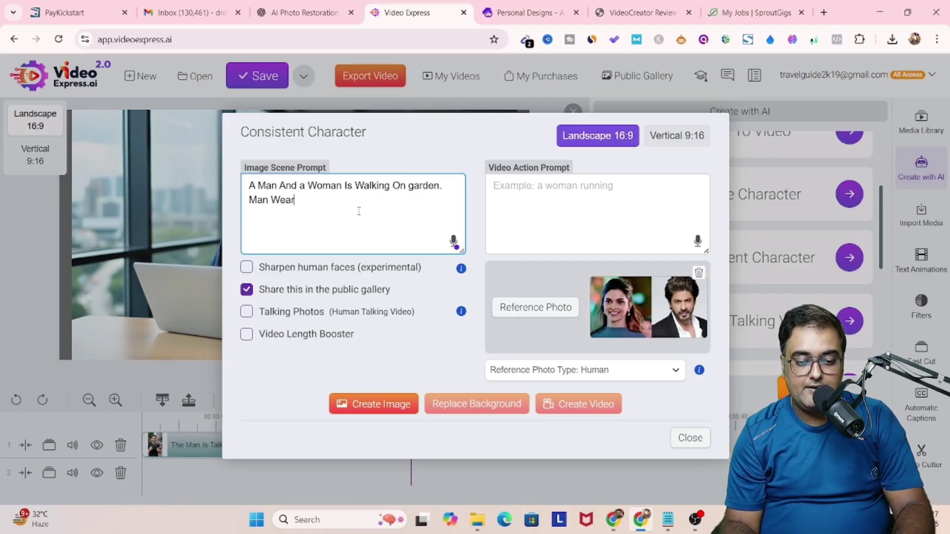
pyautogui.write('ing A Blue Suit With Red Tie And T')
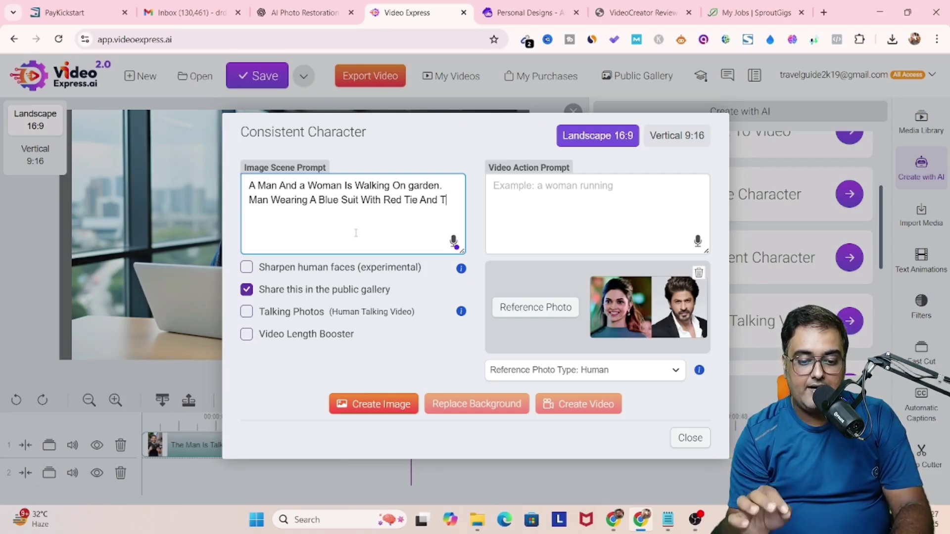
pyautogui.write('he Woman Weari')
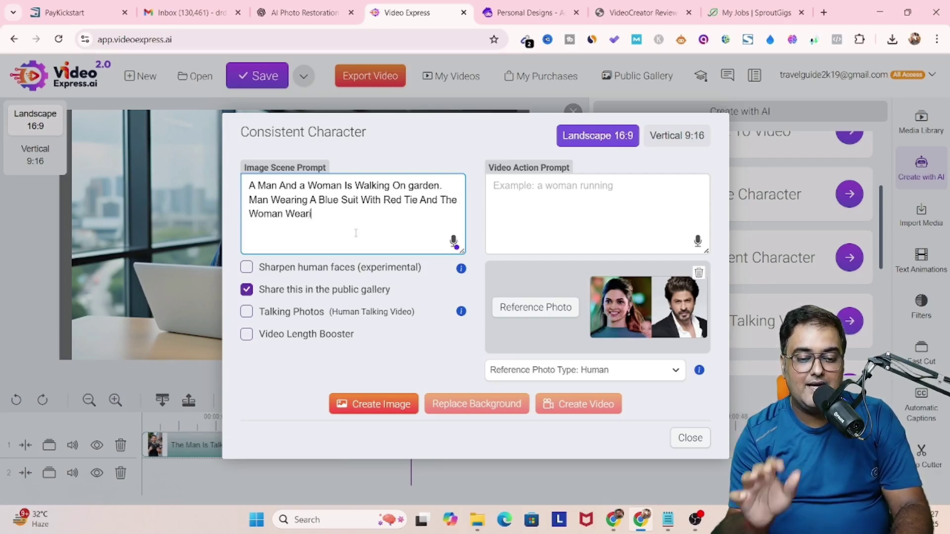
pyautogui.write('ng A Red Sharee')
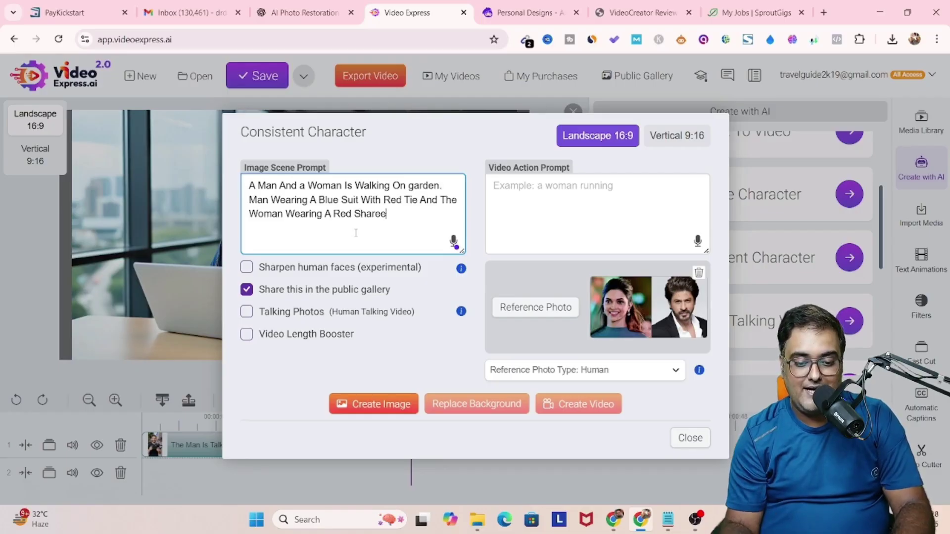
pyautogui.write('. keep Their ')
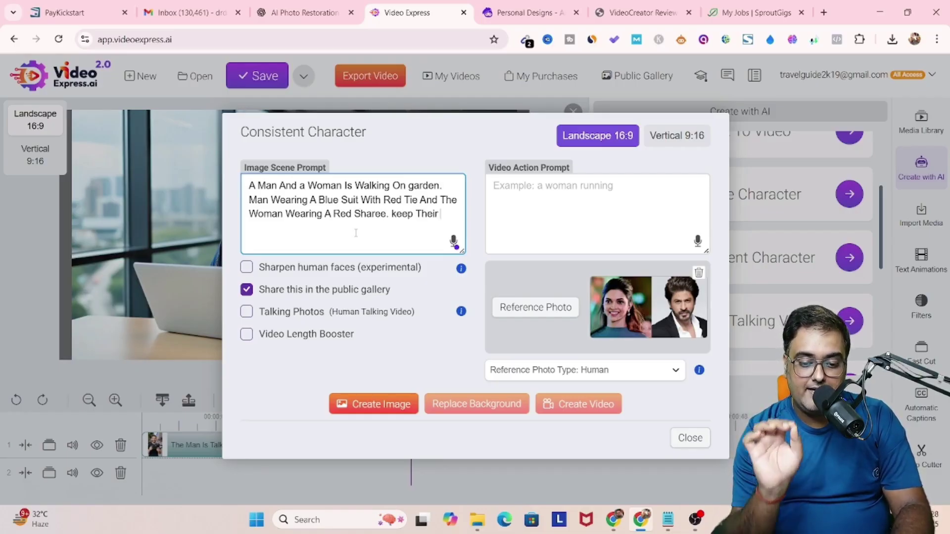
pyautogui.write('Faces Exactly Sa')
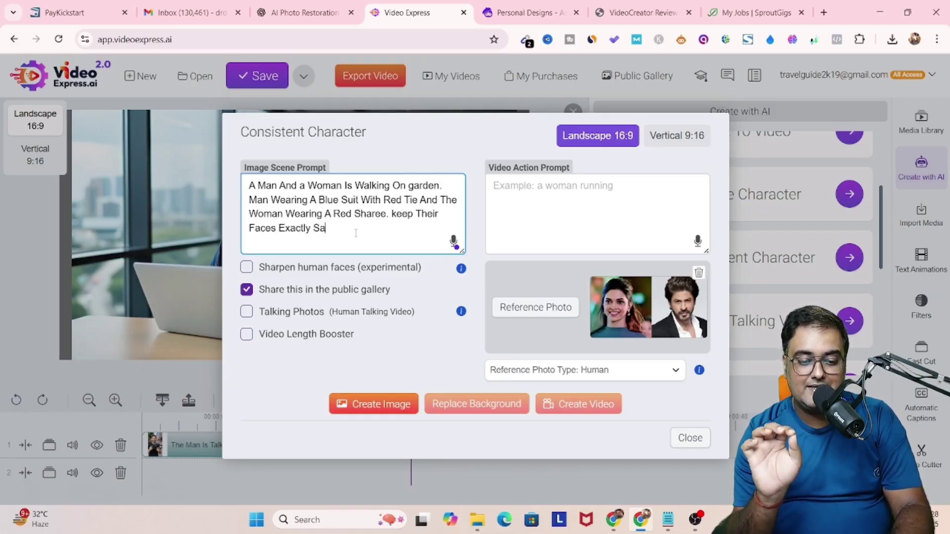
pyautogui.write('me As Reference Image Uploaded.')
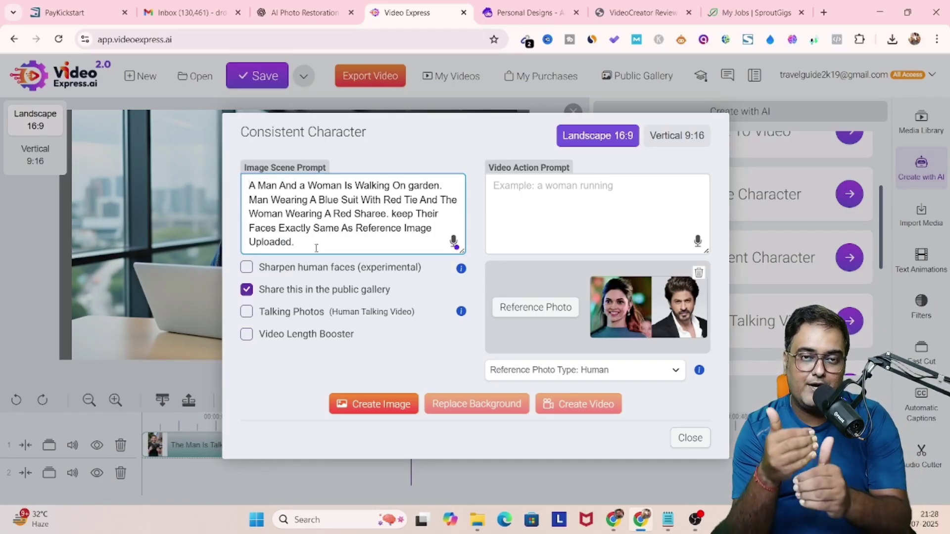
pyautogui.hotkey('ctrl', 'a')
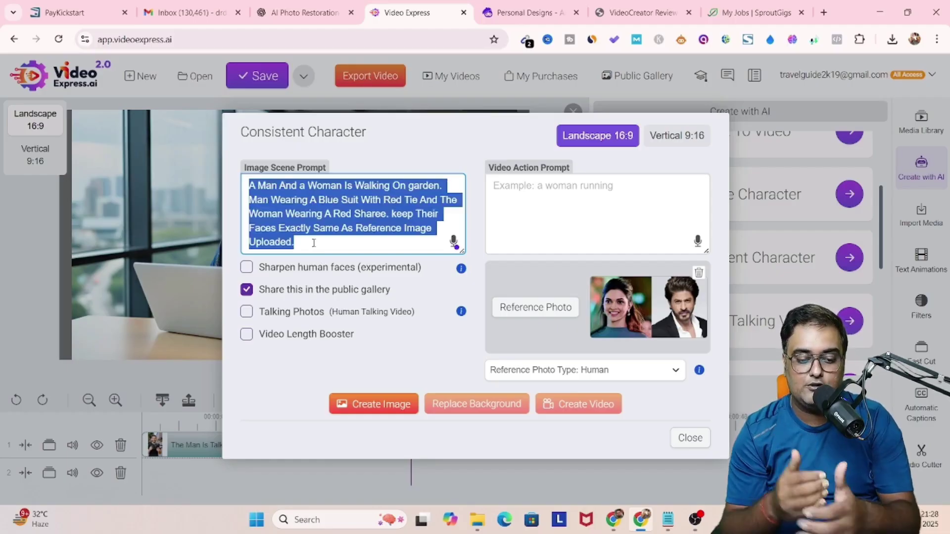
pyautogui.click(247, 290)
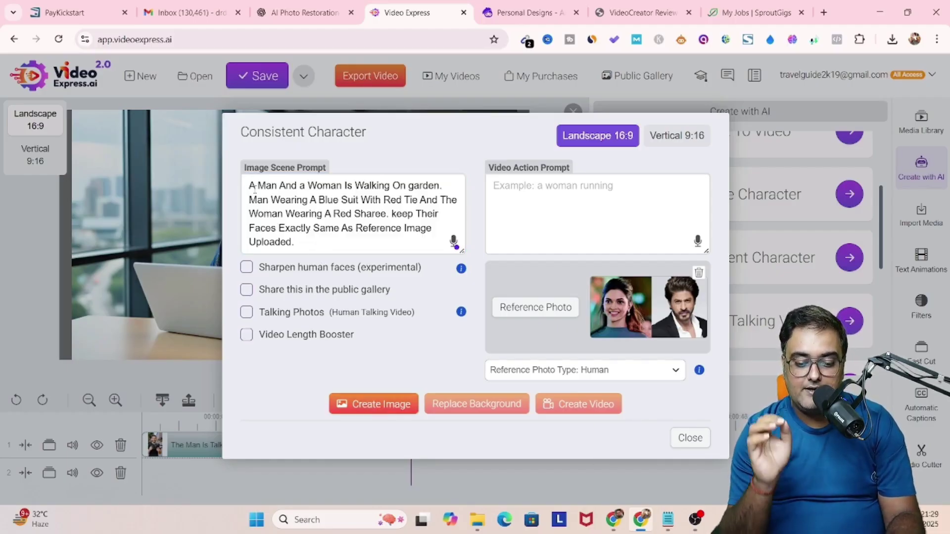
# - Create the garden image, then generate a boosted video with action 'Walking In The Garden And Then Hugs Each Others'
pyautogui.click(379, 405)
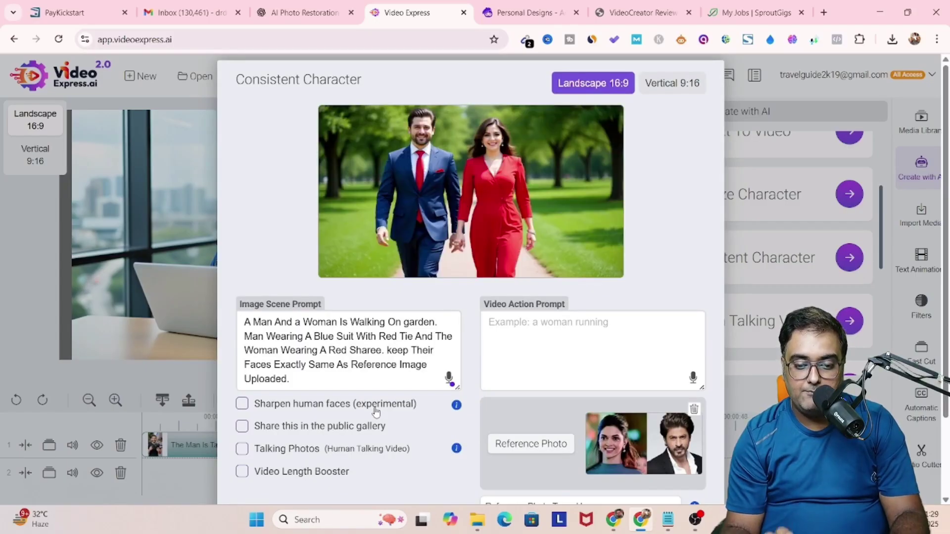
pyautogui.click(515, 319)
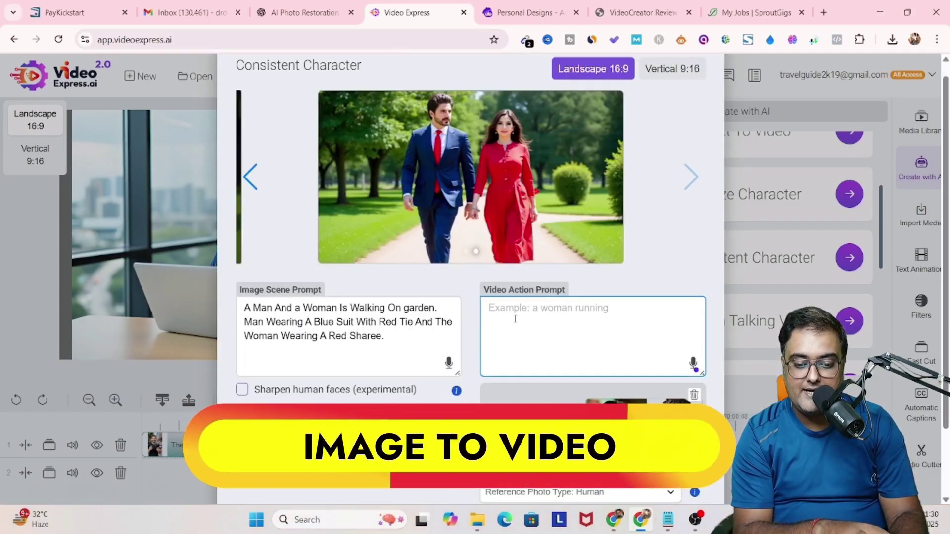
pyautogui.write('Walking In The Garden And Then Hugs Each Others')
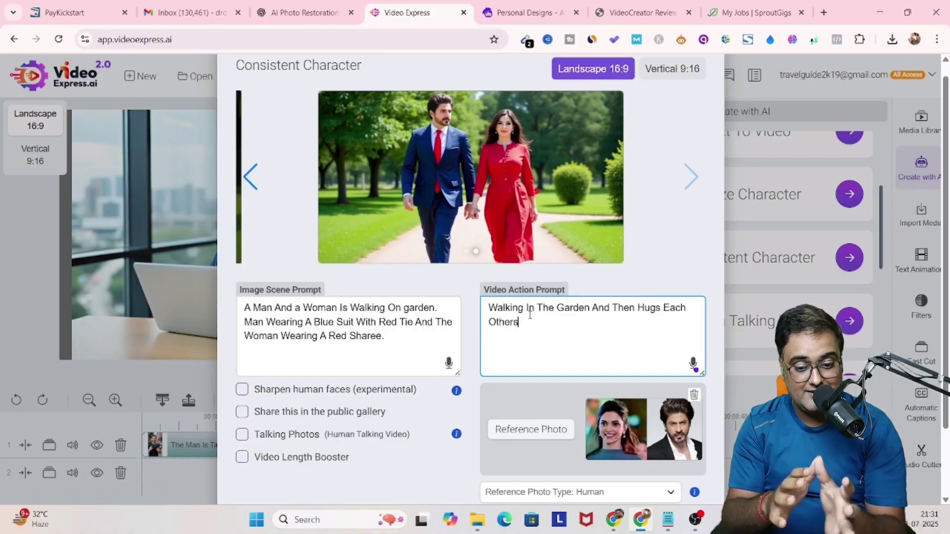
pyautogui.scroll(-2, 517, 239)
pyautogui.click(242, 374)
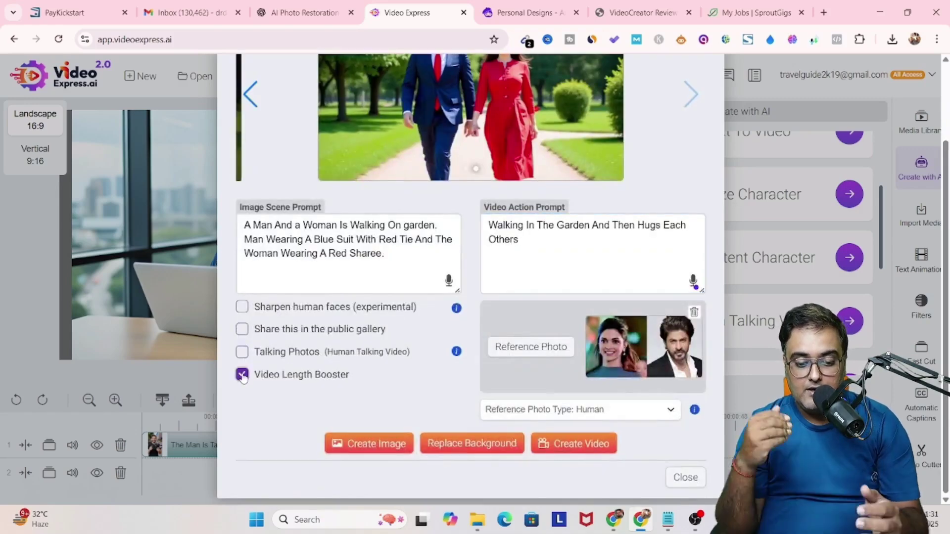
pyautogui.click(579, 446)
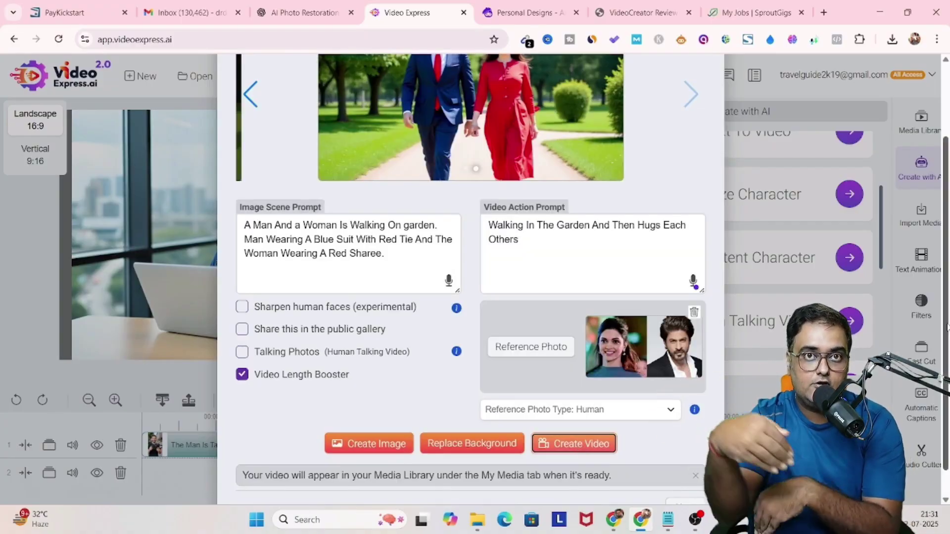
pyautogui.scroll(-1, 574, 441)
# - Put the garden walk-and-hug clip from My Media's AI video folder at the timeline end and play it
pyautogui.click(685, 478)
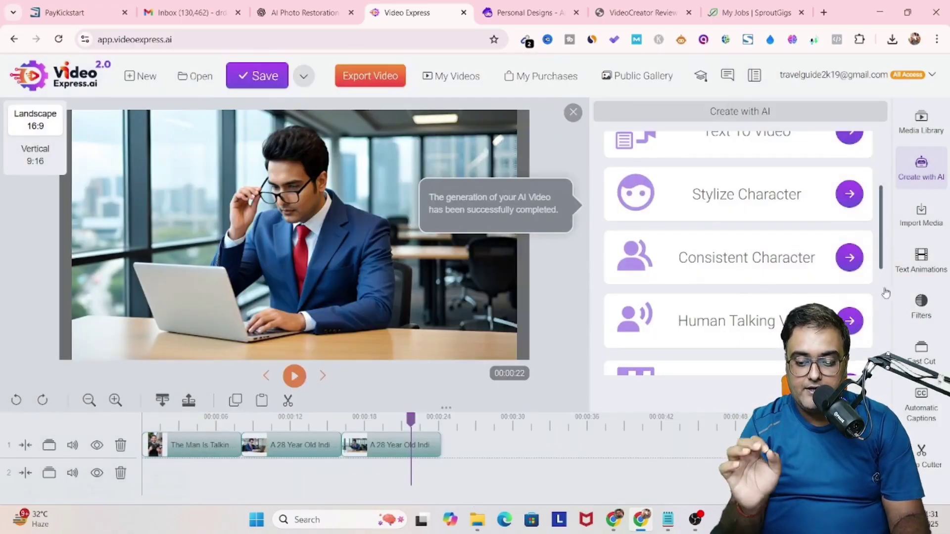
pyautogui.click(921, 119)
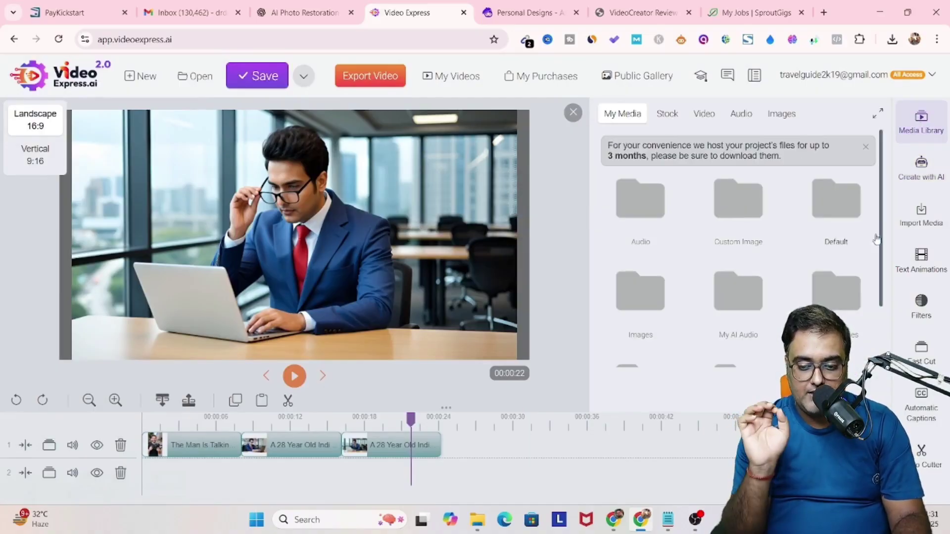
pyautogui.scroll(-3, 643, 272)
pyautogui.click(644, 314)
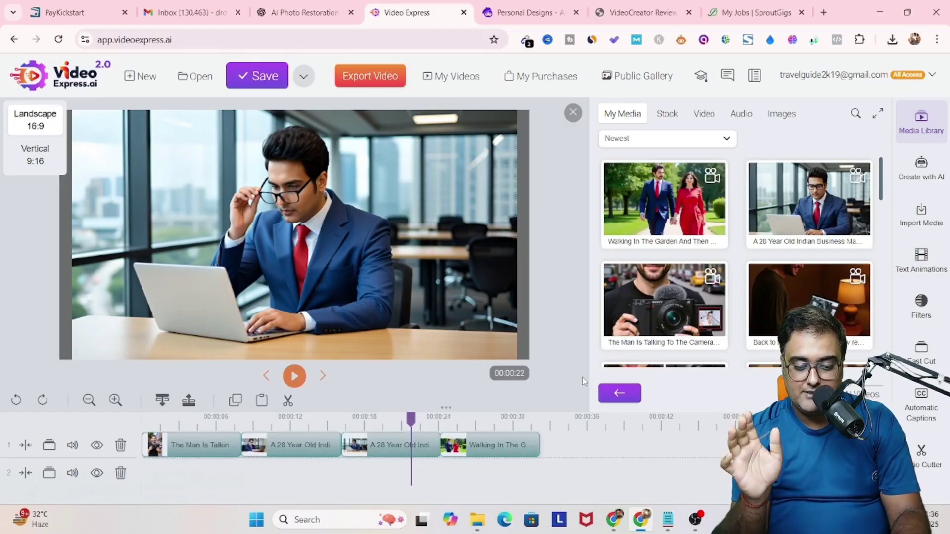
pyautogui.click(294, 377)
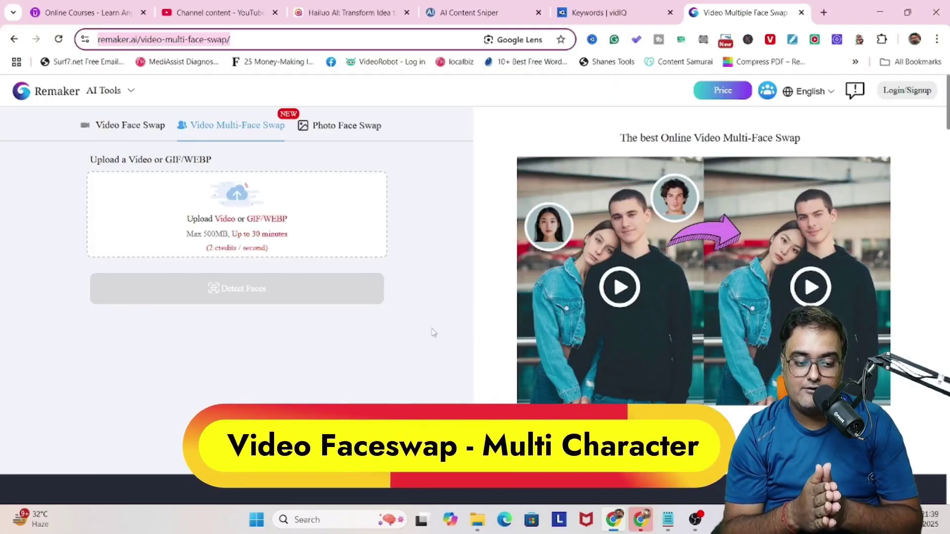
# - Check credit pricing, then capture a frame with both garden faces and run Detect Faces
pyautogui.click(722, 90)
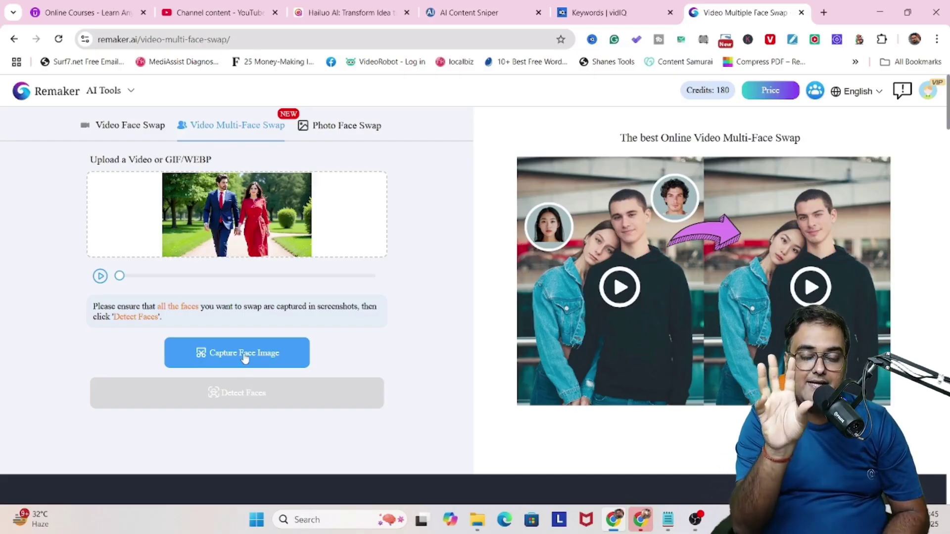
pyautogui.click(245, 357)
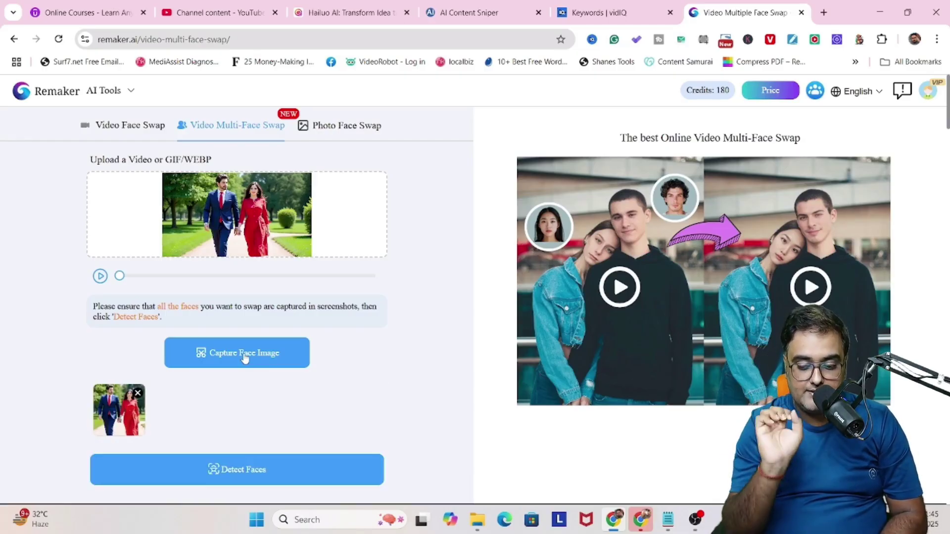
pyautogui.click(245, 474)
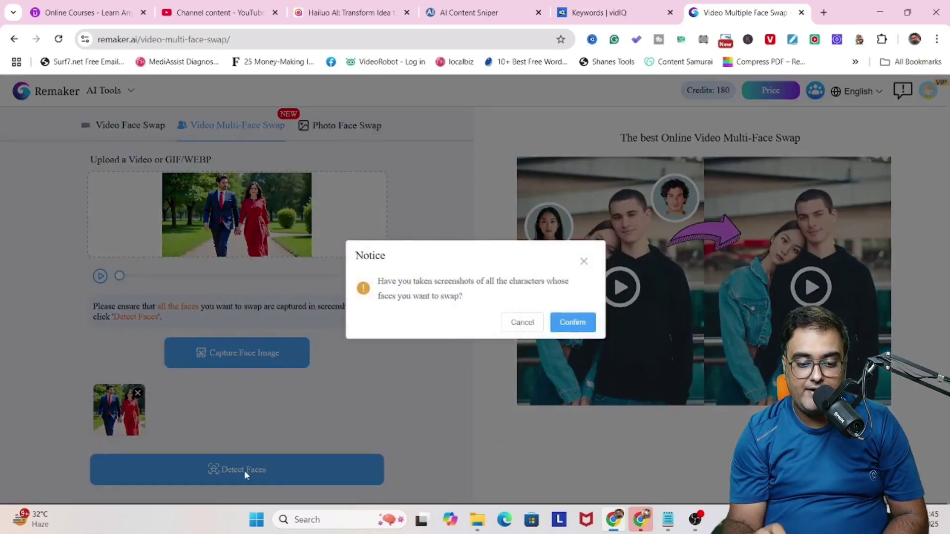
# - Assign the man's and woman's saved reference face images to their detected face slots
pyautogui.click(573, 323)
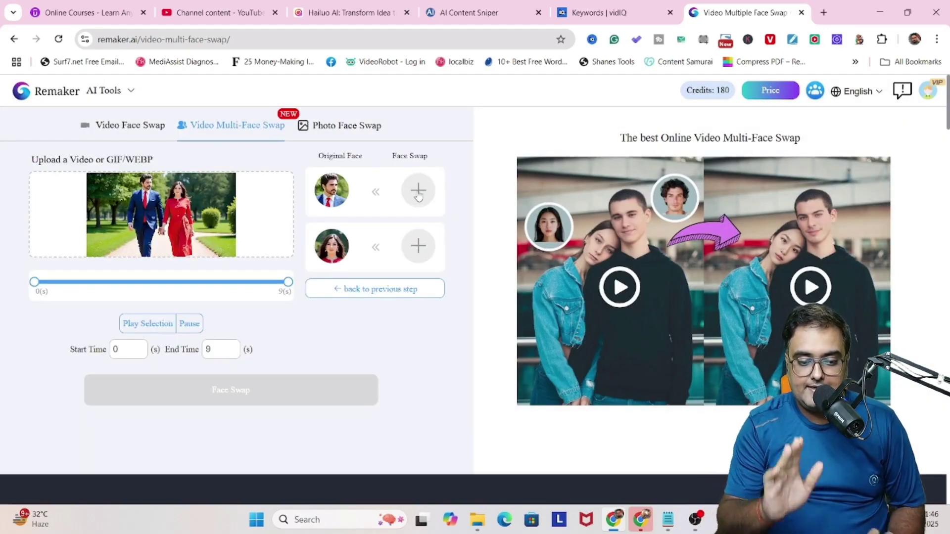
pyautogui.click(418, 192)
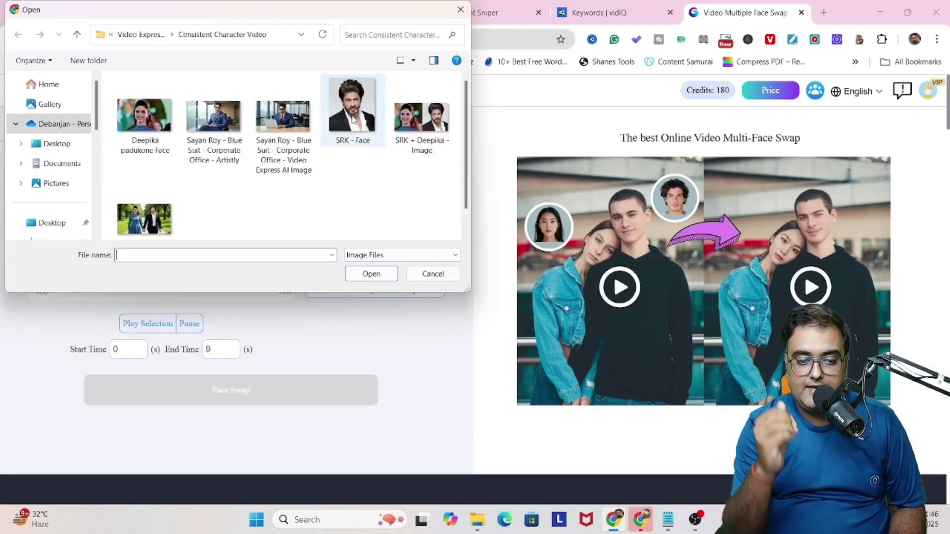
pyautogui.click(352, 119)
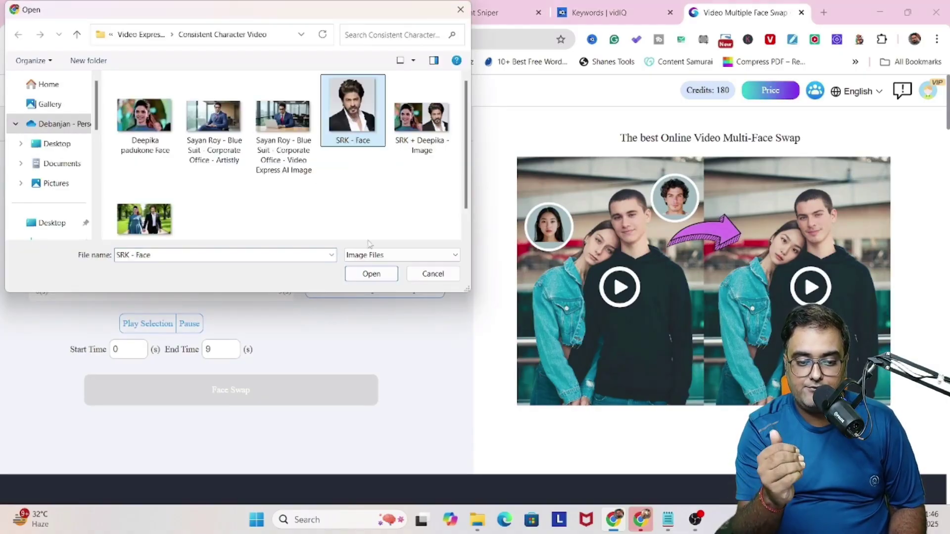
pyautogui.click(370, 274)
pyautogui.click(419, 246)
pyautogui.click(144, 115)
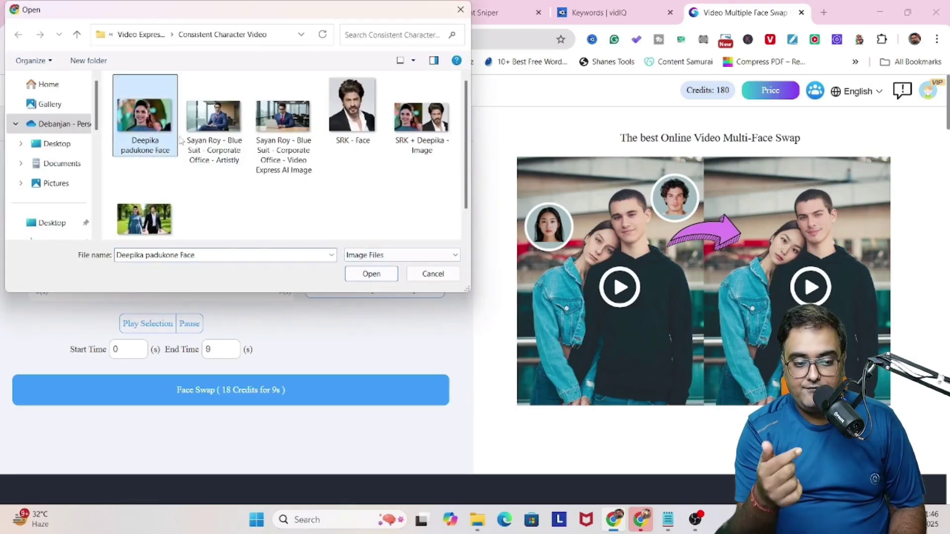
pyautogui.click(371, 273)
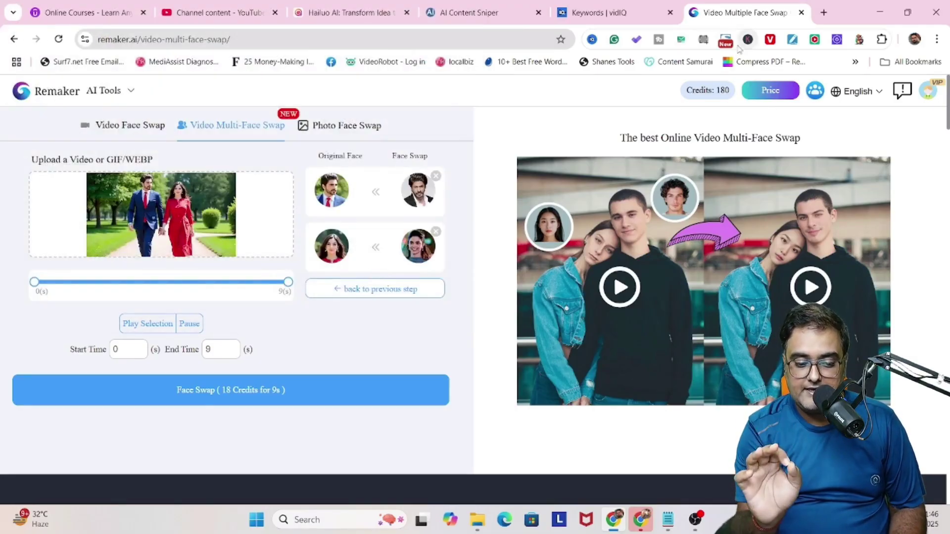
# - Pick an annotation colour, play the face-swapped result video, and show its extra options
pyautogui.click(792, 40)
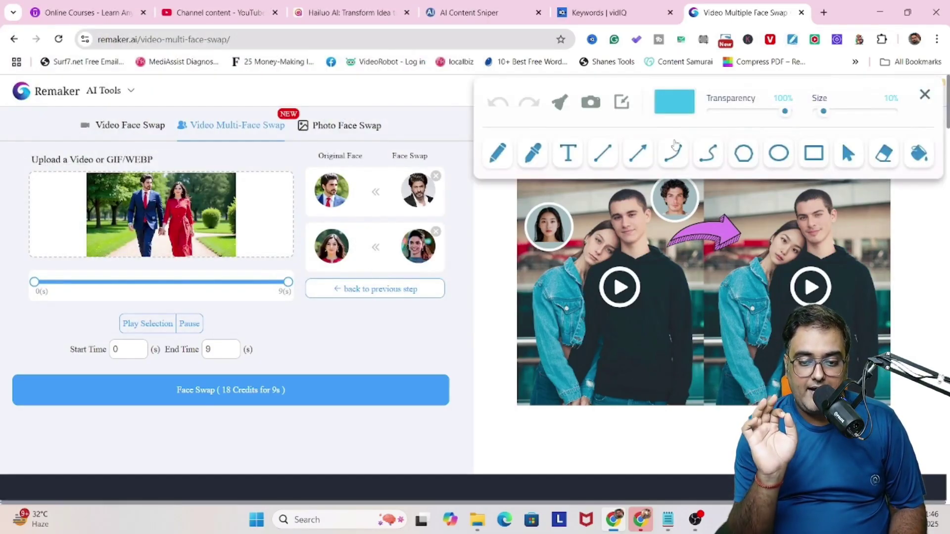
pyautogui.click(674, 102)
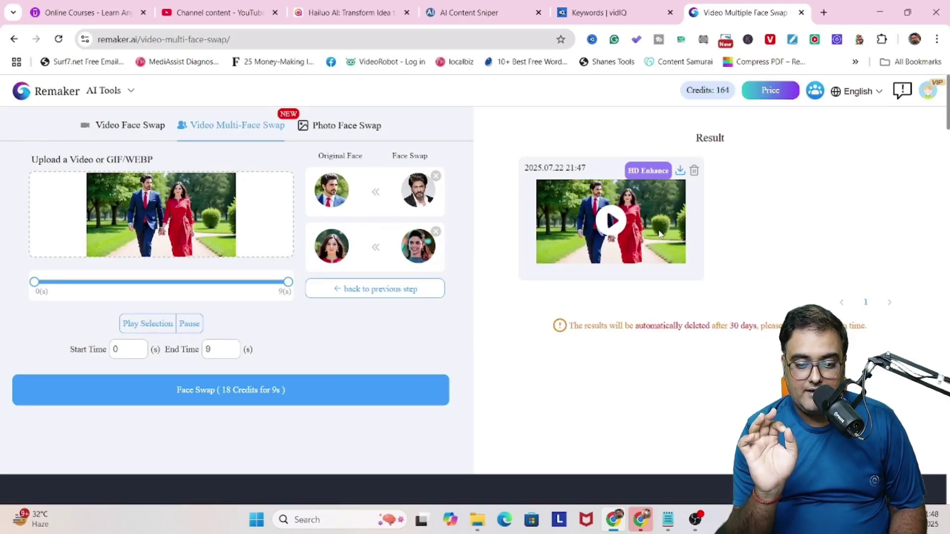
pyautogui.click(612, 221)
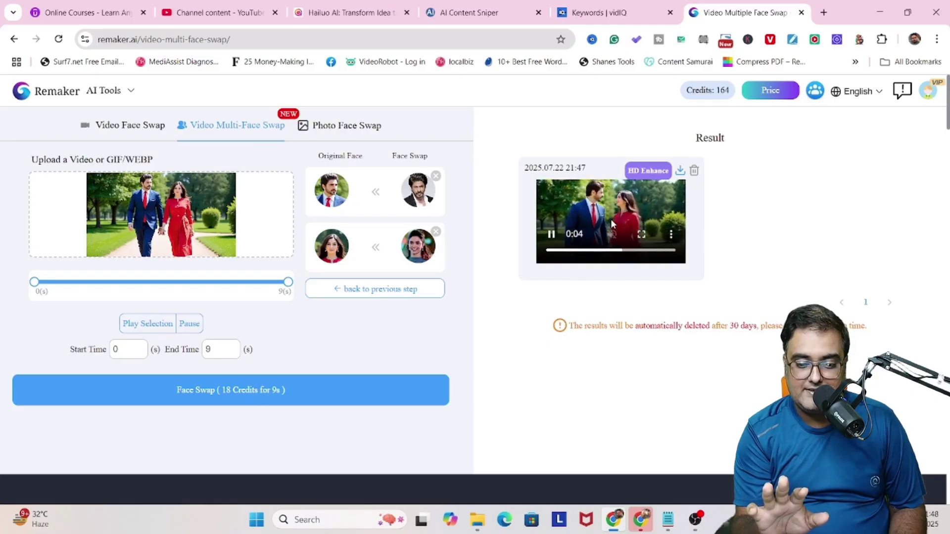
pyautogui.click(671, 234)
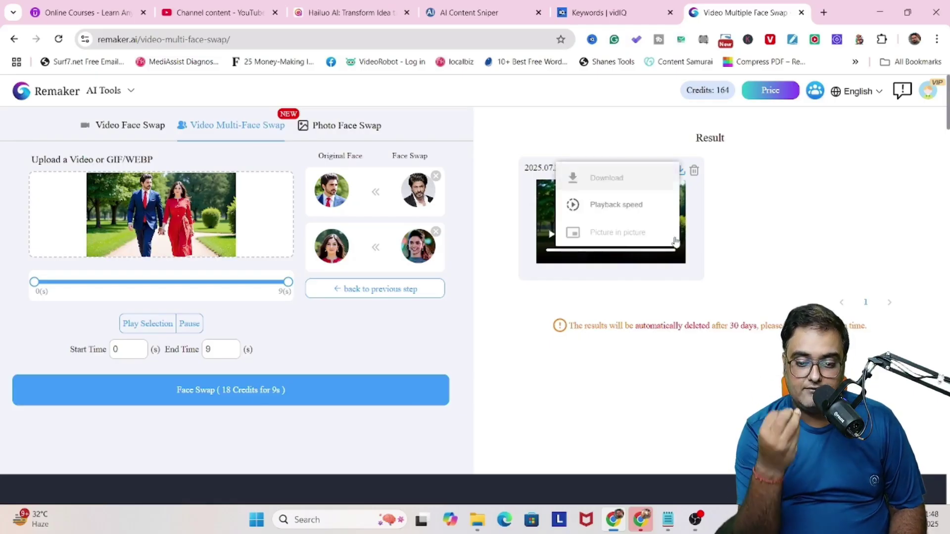
# - Download the face-swapped garden couple video
pyautogui.click(622, 178)
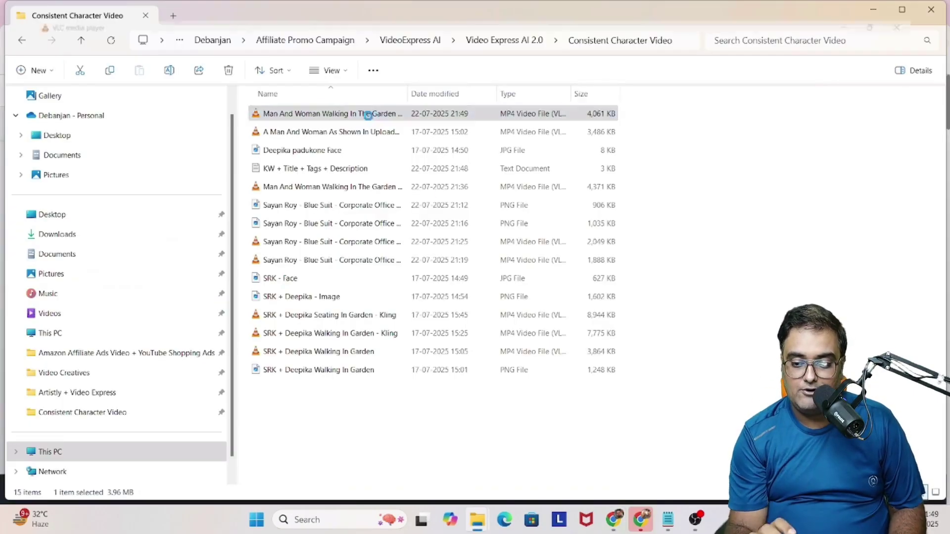